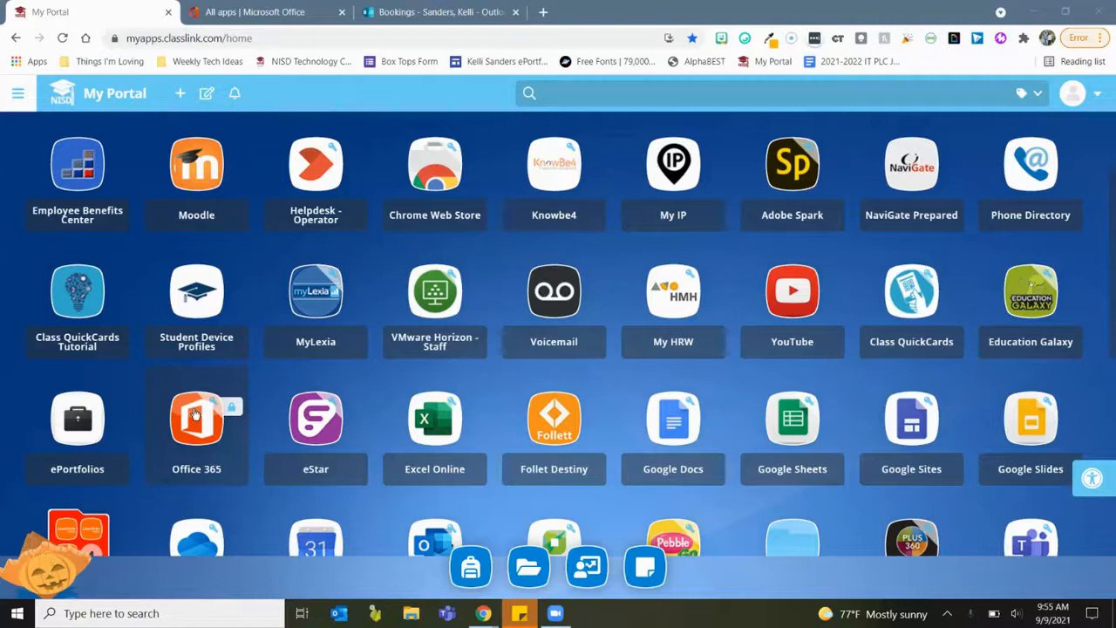
# From the Office home page, set up Bookings and add a booking calendar named after the teacher.
pyautogui.click(196, 415)
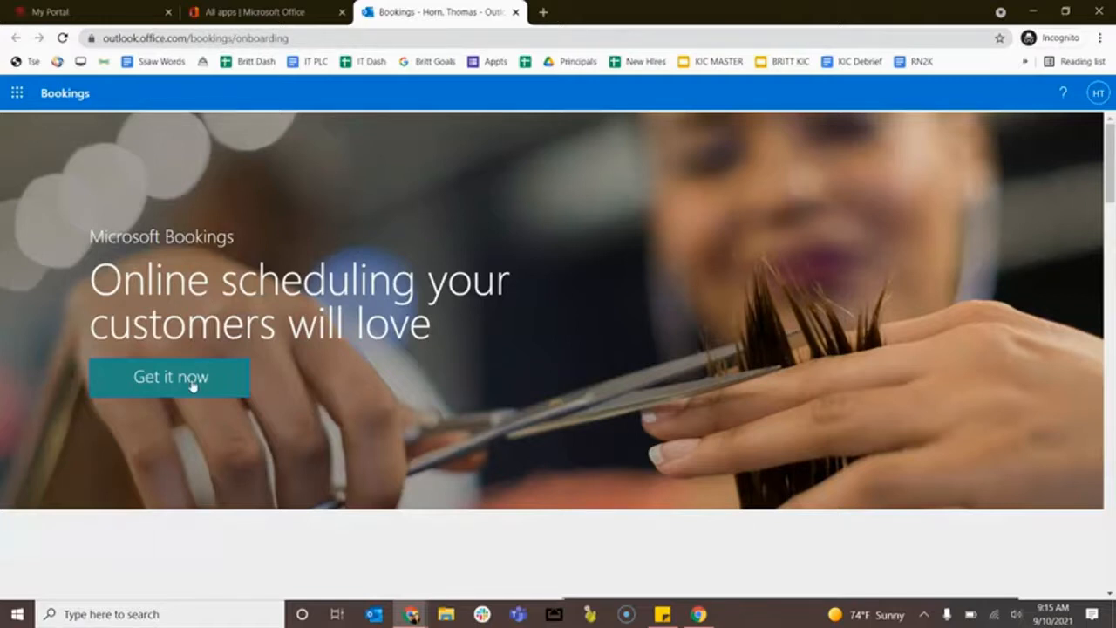
pyautogui.click(192, 387)
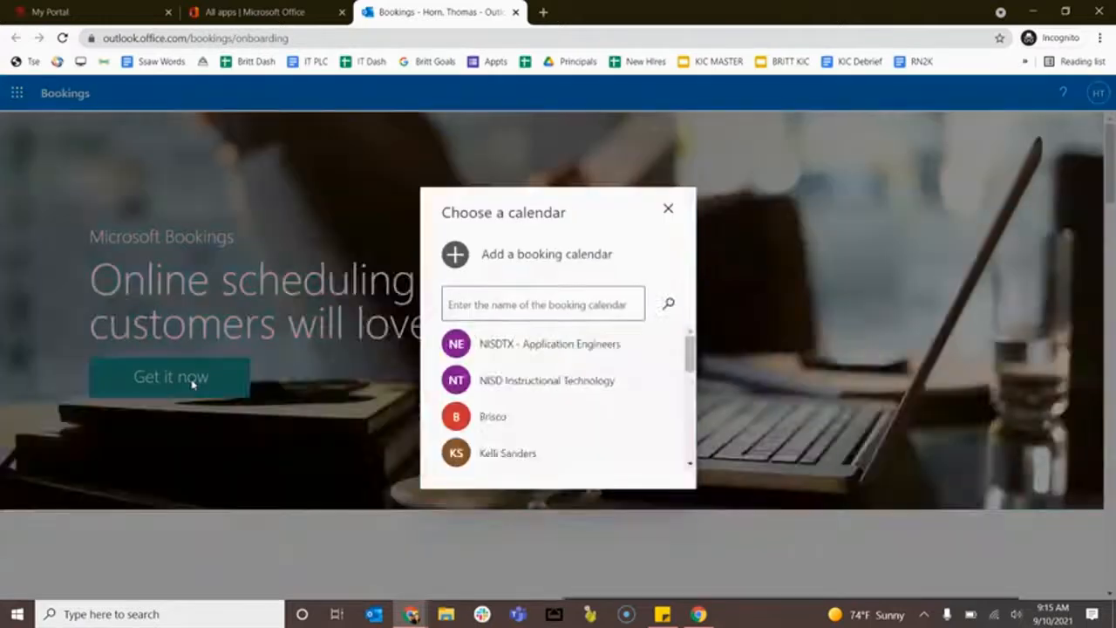
pyautogui.click(452, 257)
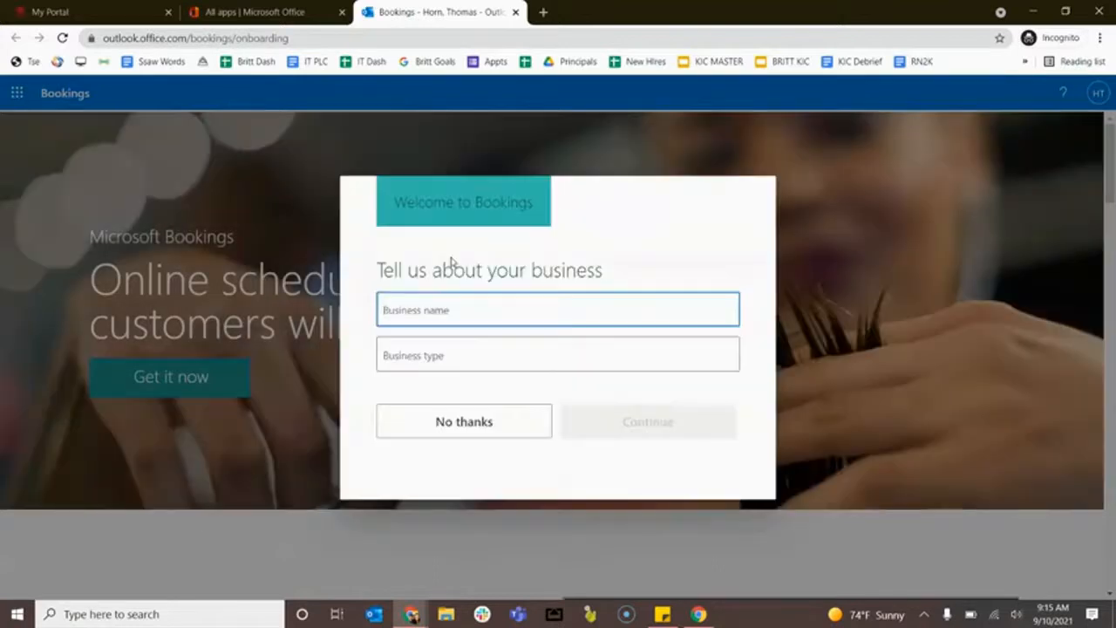
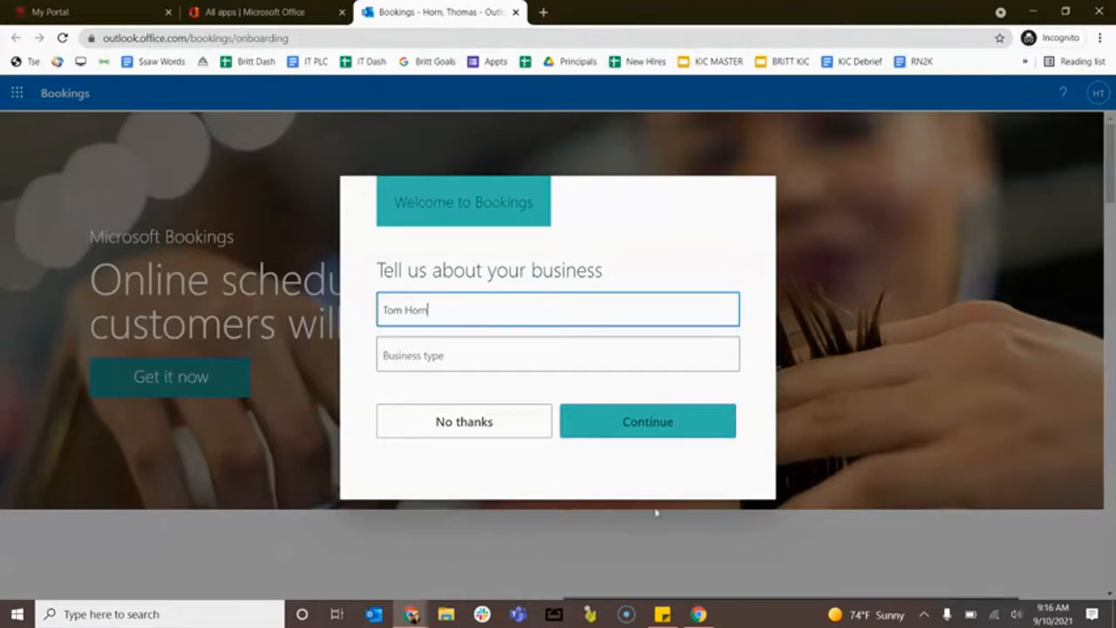
pyautogui.click(633, 432)
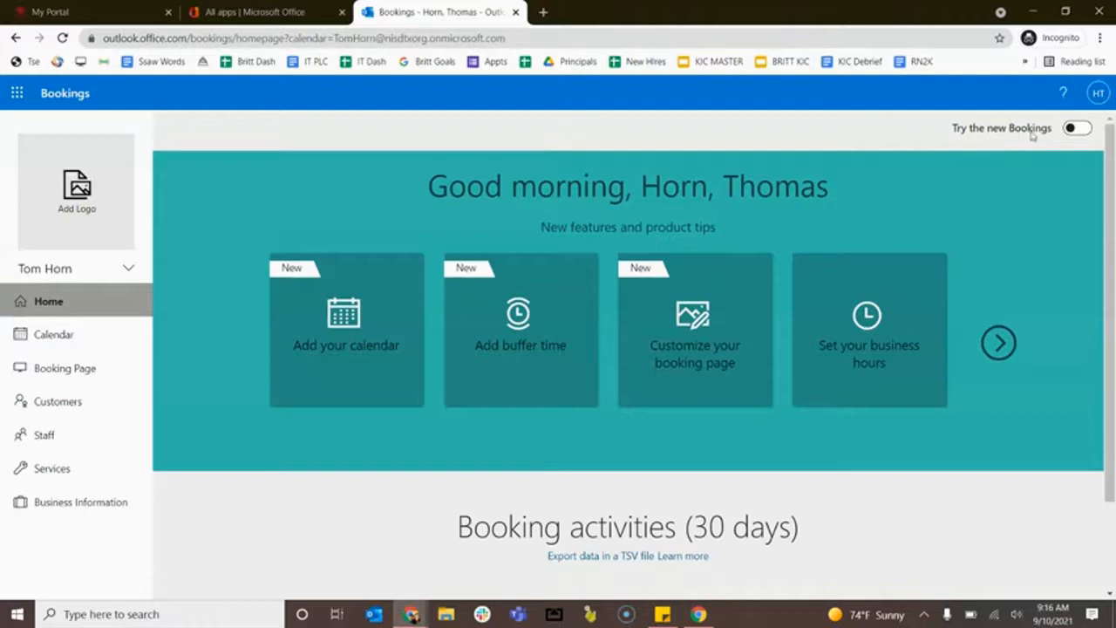
# Turn on the 'Try the new Bookings' toggle to show the staff day calendar.
pyautogui.click(1073, 135)
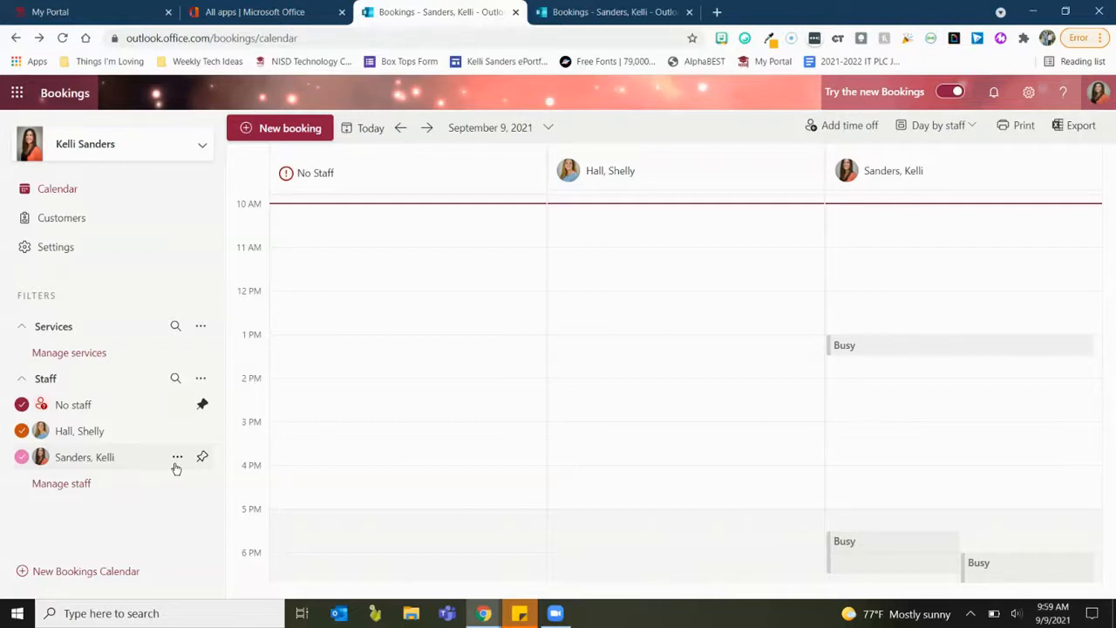
# Add a new 30-minute conference service with a 5-minute buffer after appointments.
pyautogui.click(200, 328)
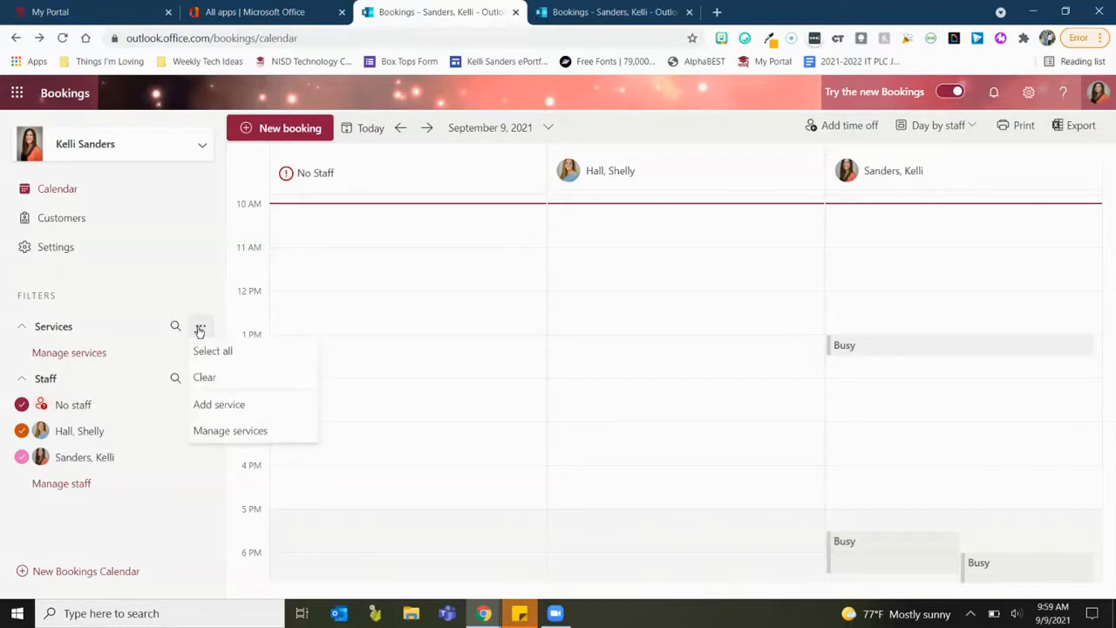
pyautogui.click(205, 404)
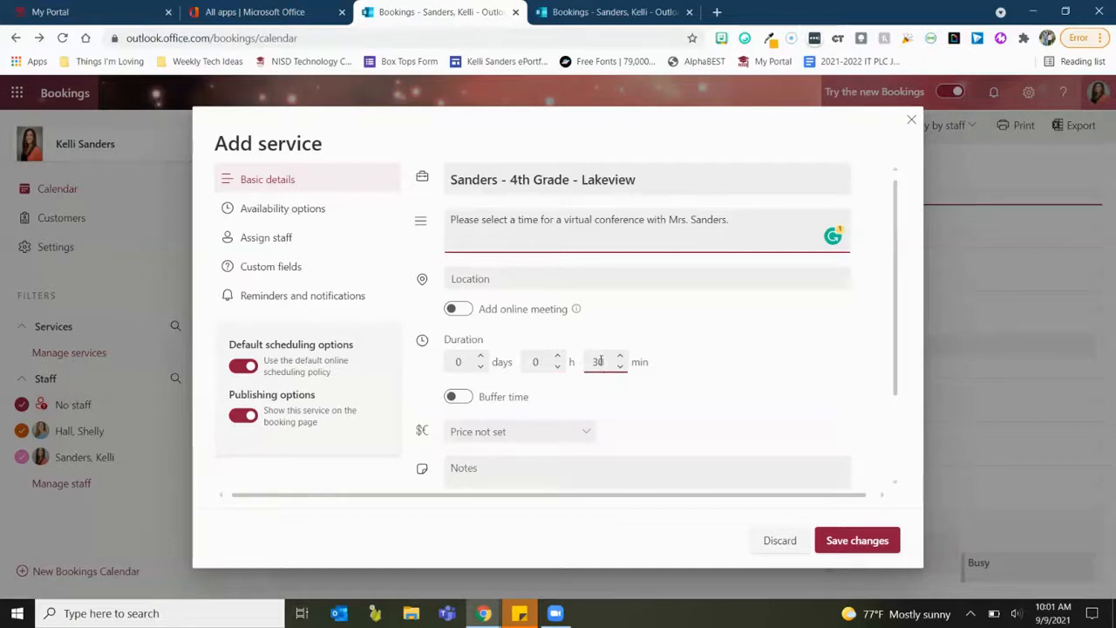
pyautogui.scroll(-1, 604, 389)
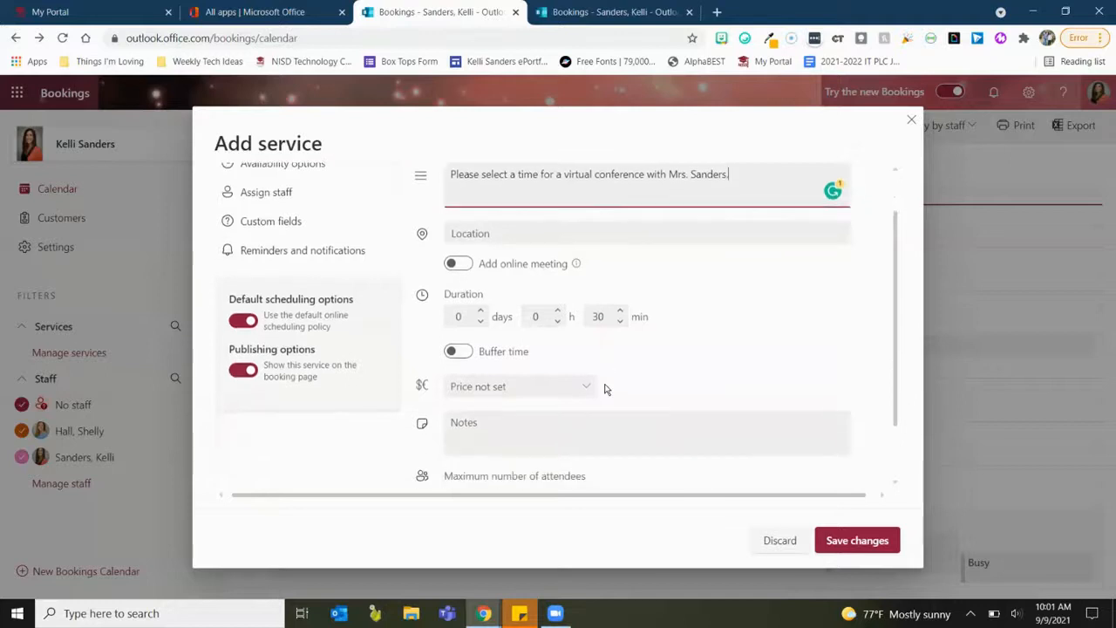
pyautogui.click(460, 348)
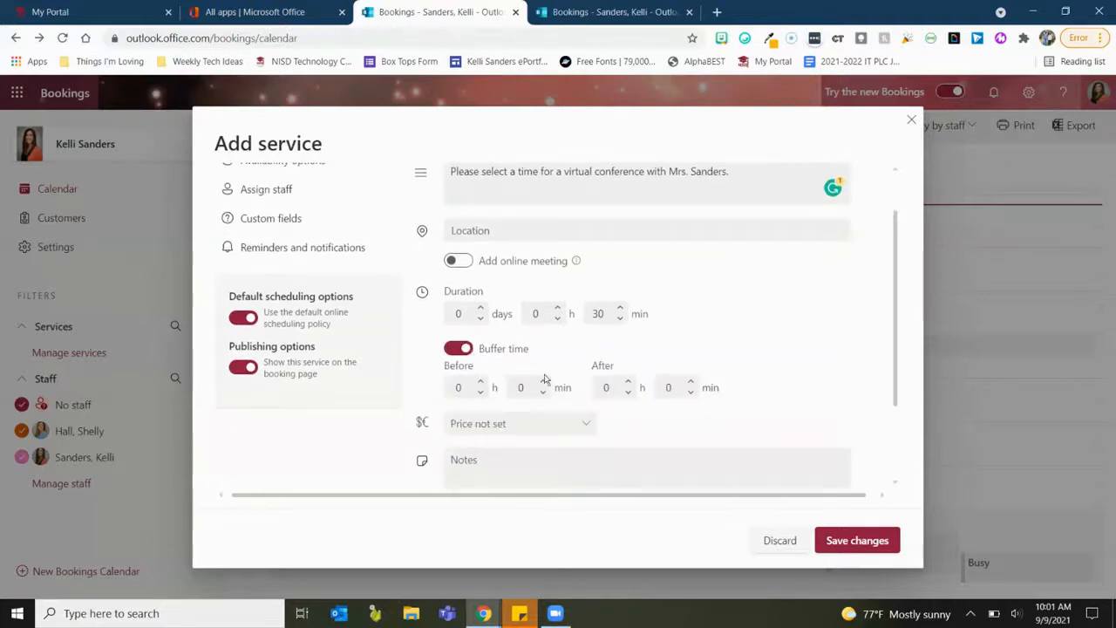
pyautogui.click(691, 384)
pyautogui.click(691, 384)
pyautogui.click(691, 384)
pyautogui.click(692, 384)
pyautogui.click(669, 387)
pyautogui.click(663, 417)
# Keep the service's maximum attendees per appointment at 1.
pyautogui.scroll(-2, 662, 417)
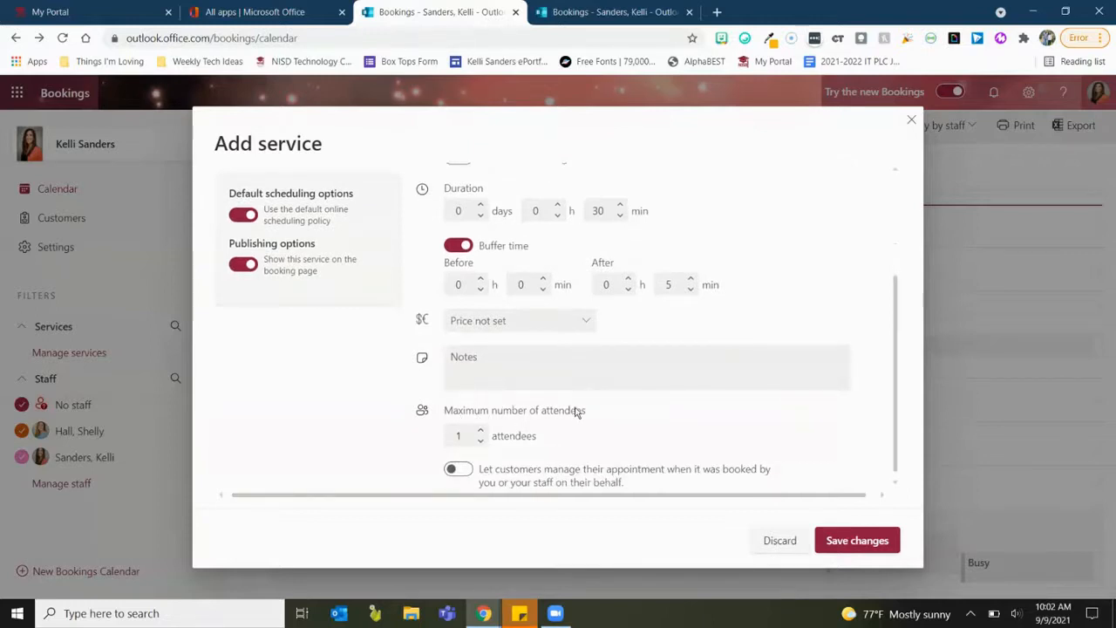
pyautogui.click(480, 434)
pyautogui.click(410, 388)
pyautogui.scroll(2, 375, 376)
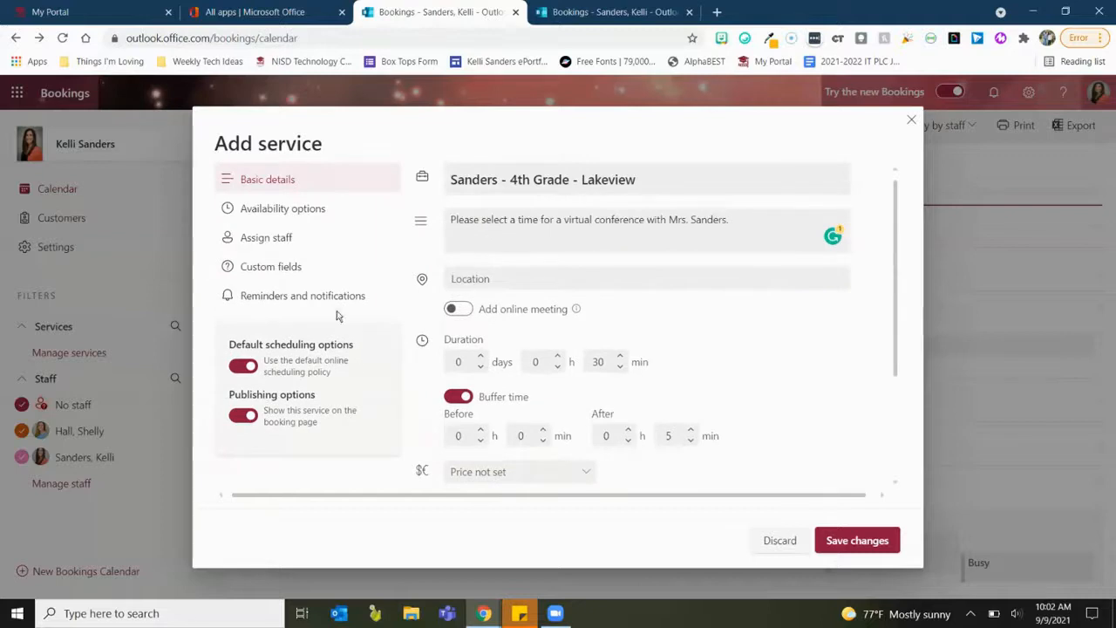
# Turn off default scheduling options and change maximum lead time from 365 to 30 days.
pyautogui.click(297, 216)
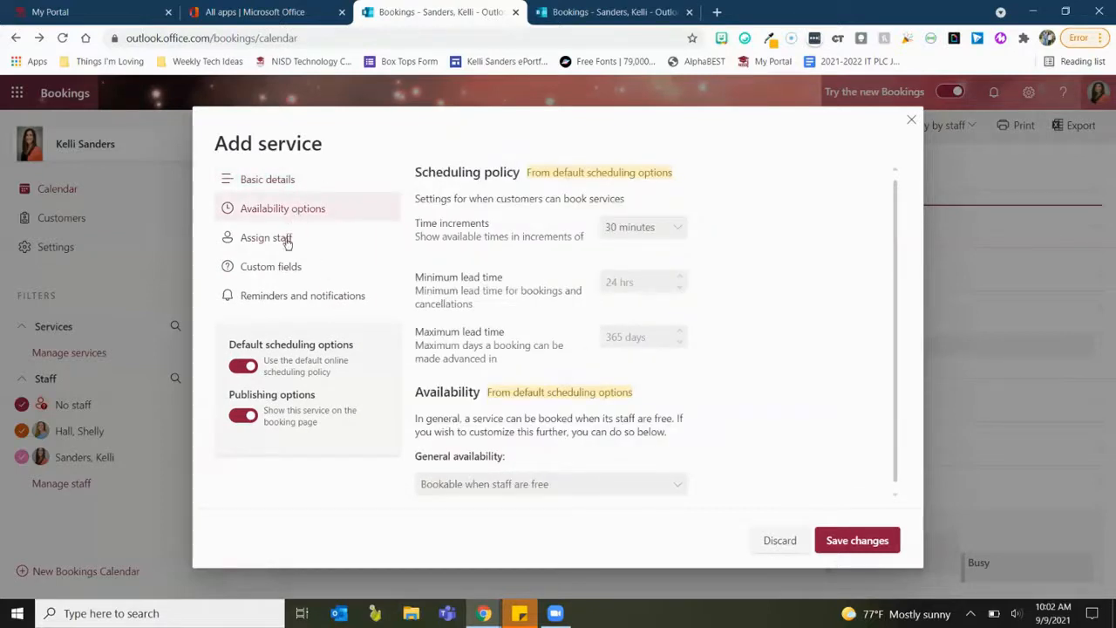
pyautogui.click(244, 367)
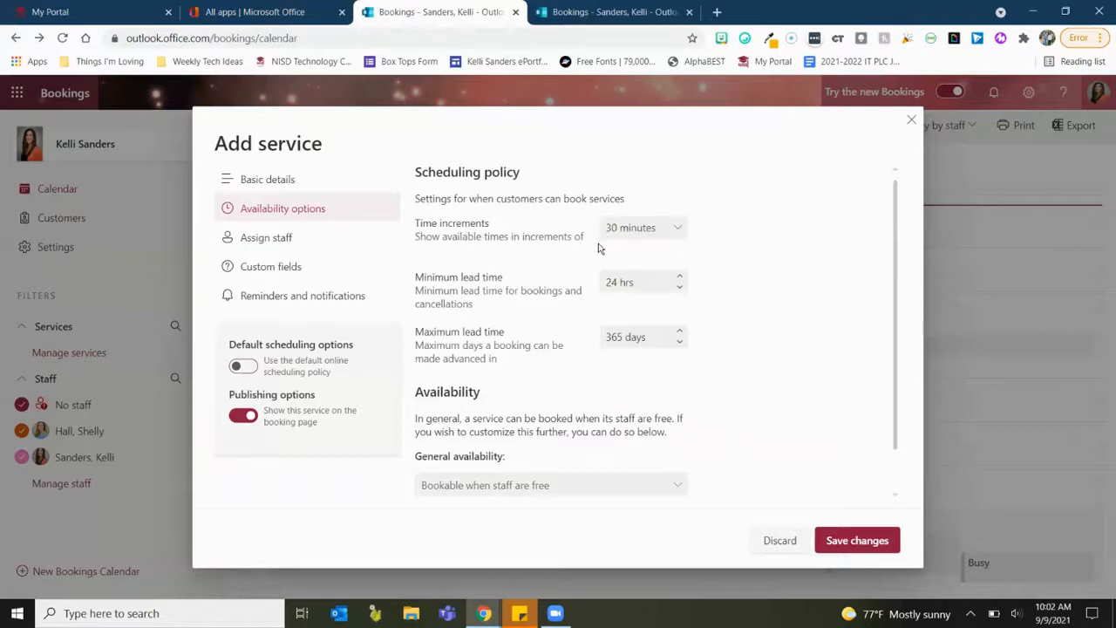
pyautogui.scroll(-1, 588, 250)
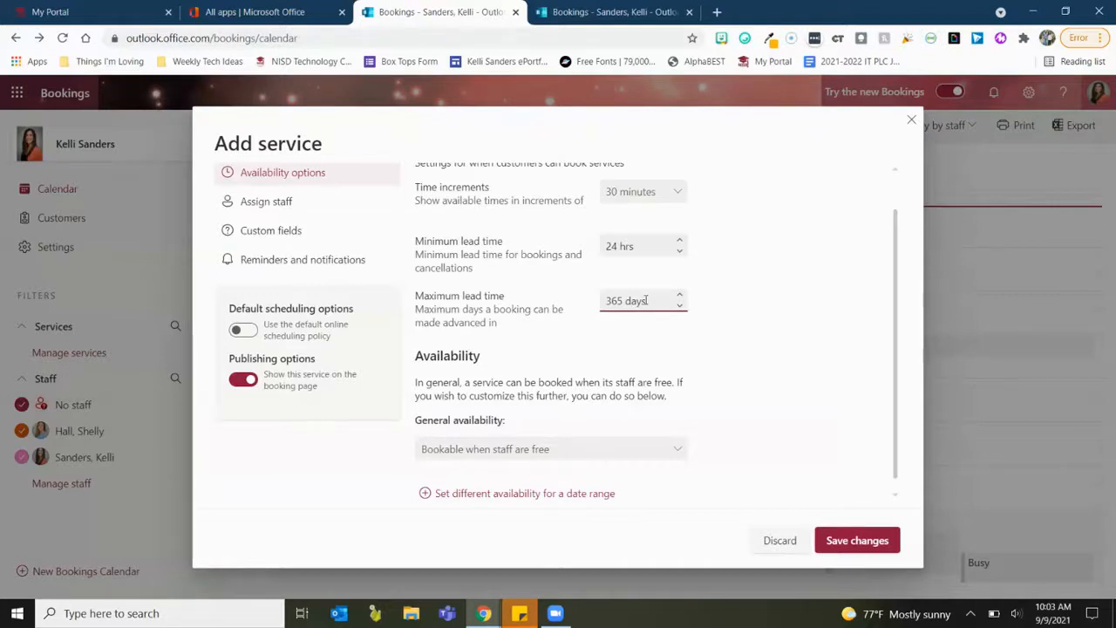
pyautogui.moveTo(646, 300); pyautogui.dragTo(603, 301)
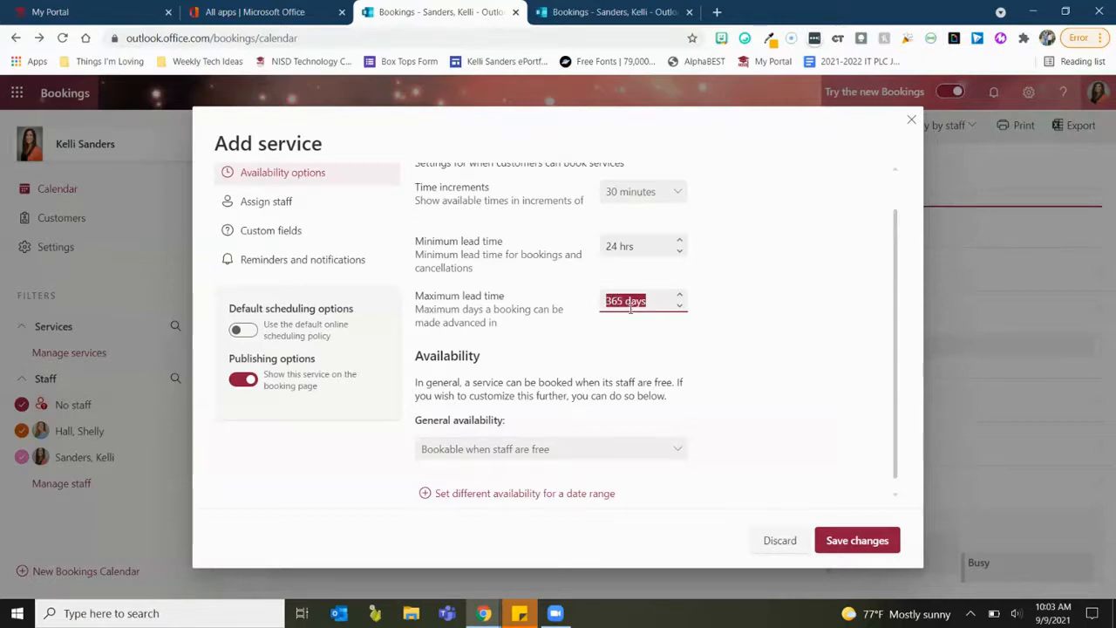
pyautogui.write('30')
pyautogui.click(616, 346)
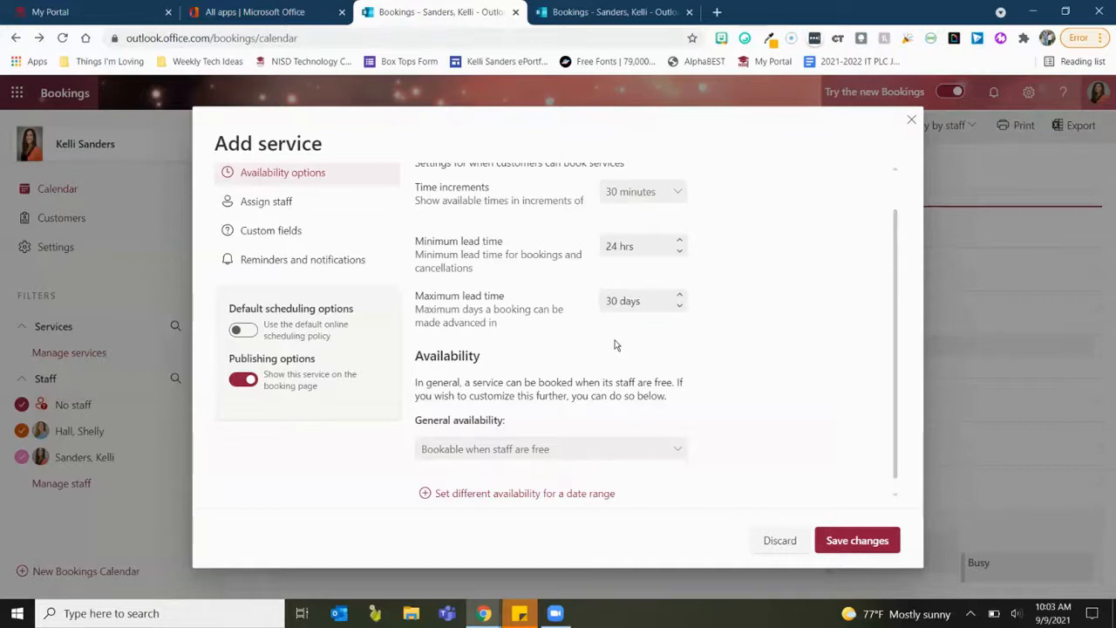
pyautogui.scroll(-1, 617, 345)
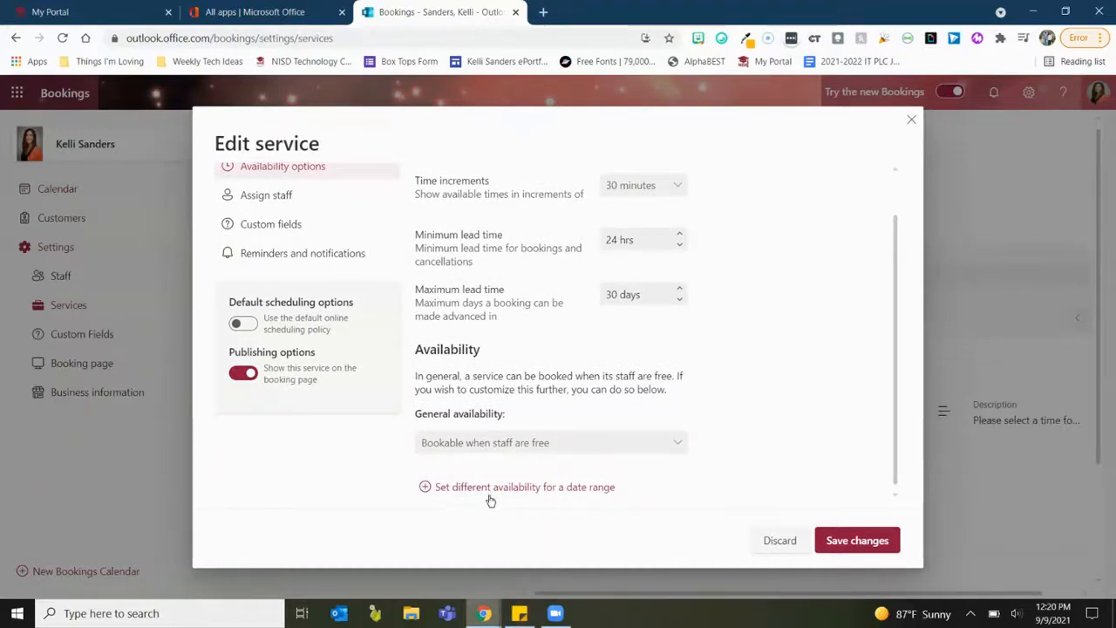
# Add a different-availability date range from 10/4/2021 to 10/29/2021.
pyautogui.click(562, 446)
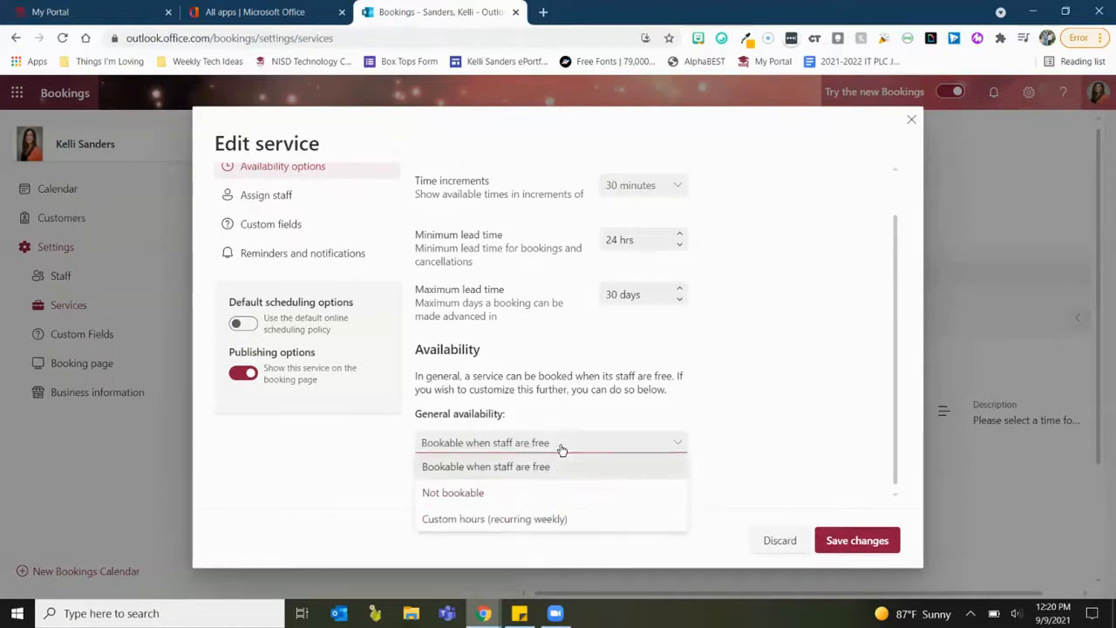
pyautogui.click(548, 495)
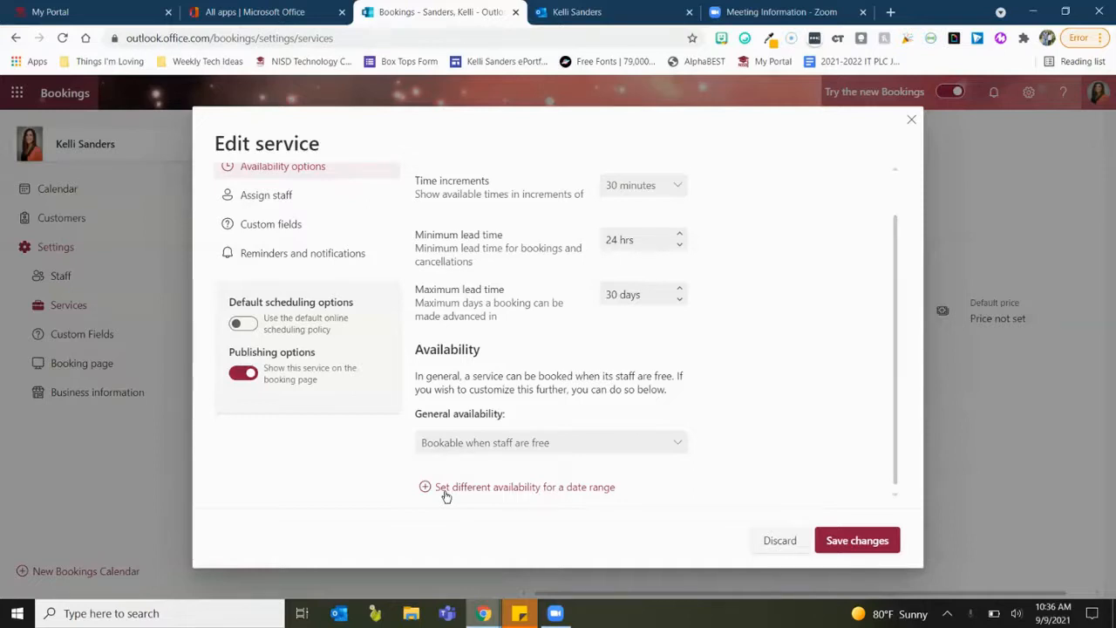
pyautogui.click(585, 495)
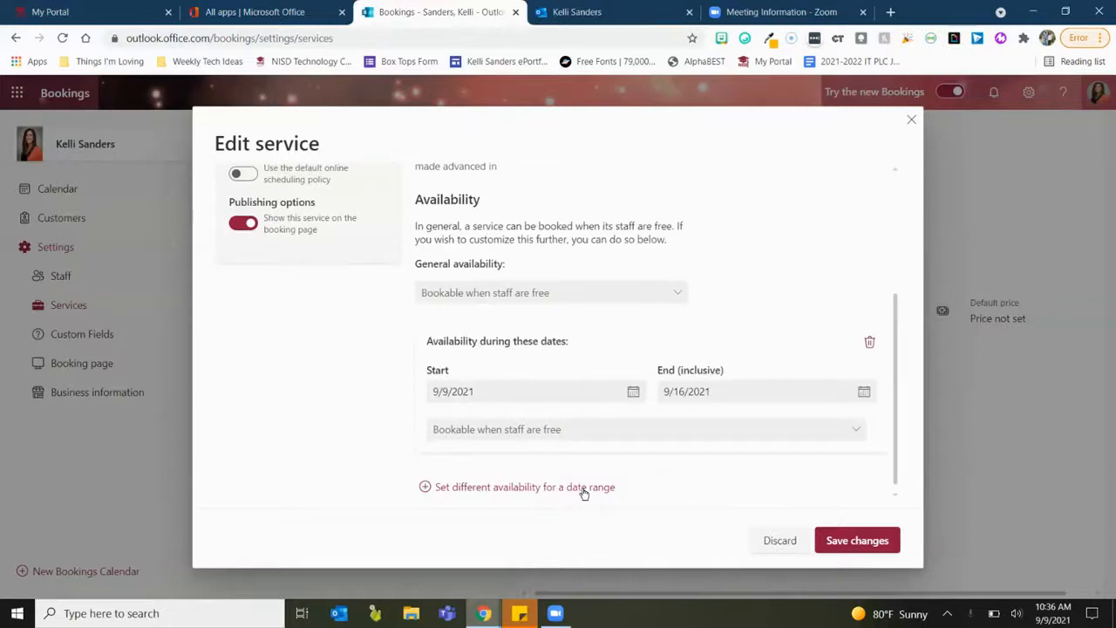
pyautogui.click(627, 400)
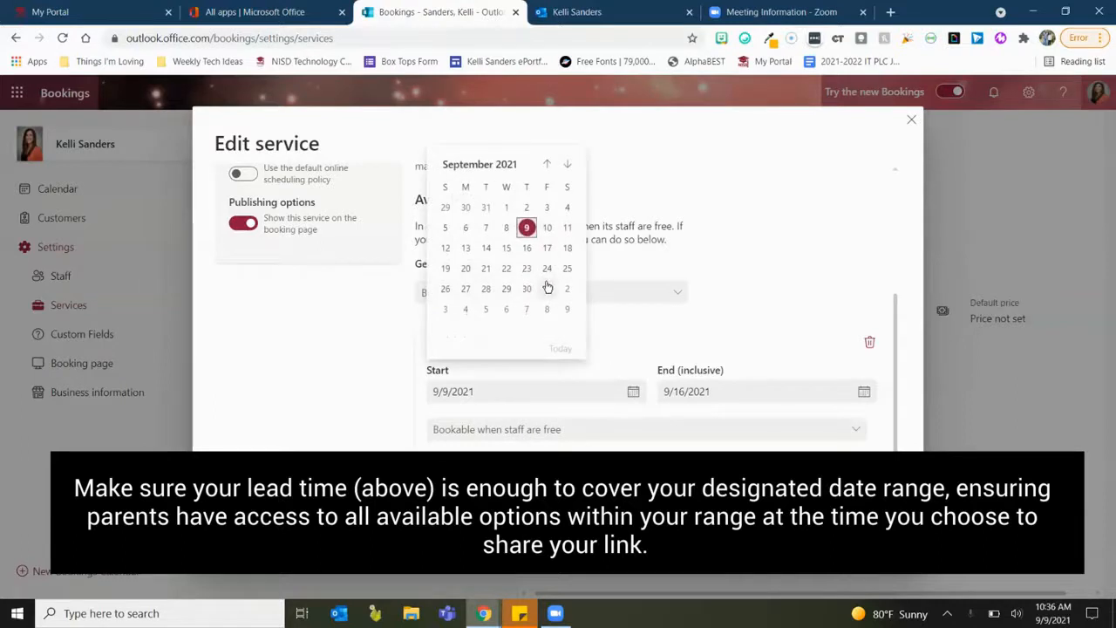
pyautogui.click(465, 313)
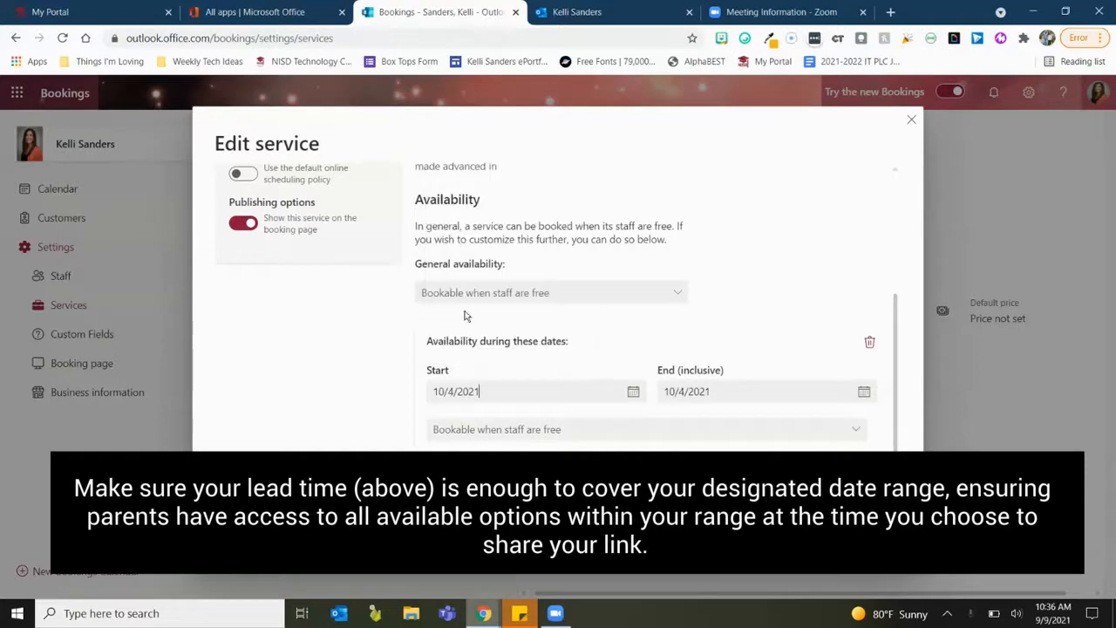
pyautogui.click(864, 393)
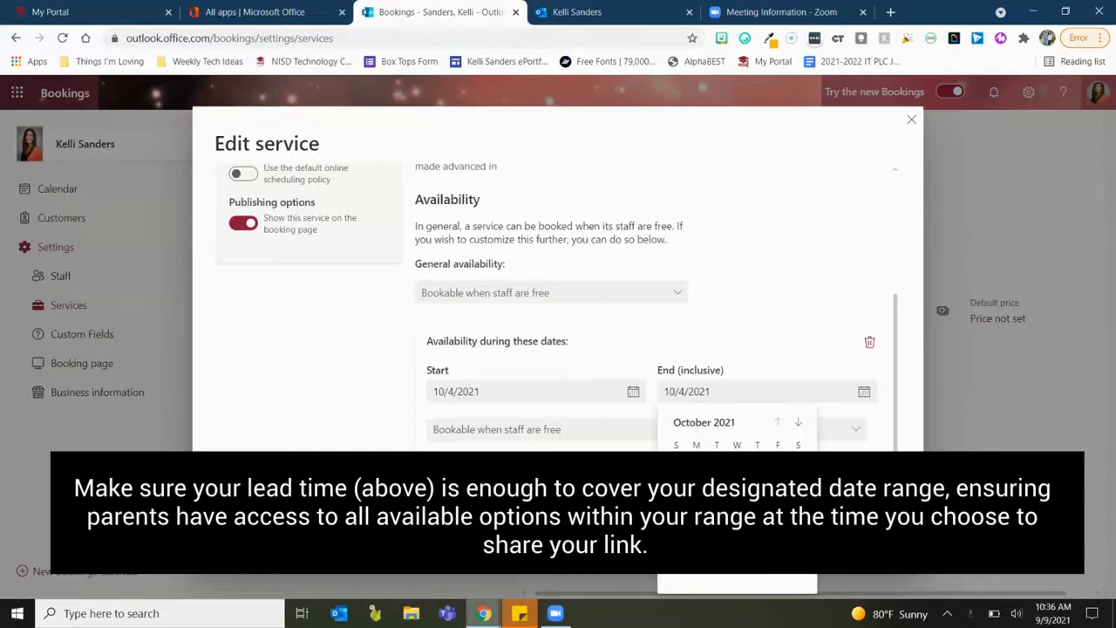
pyautogui.click(778, 546)
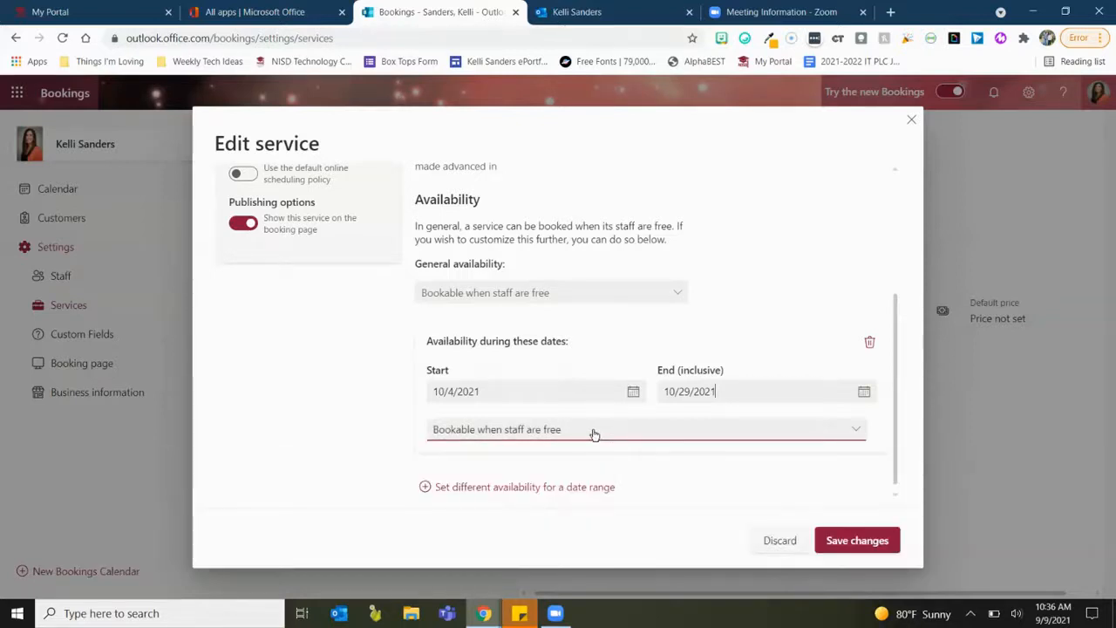
pyautogui.click(593, 431)
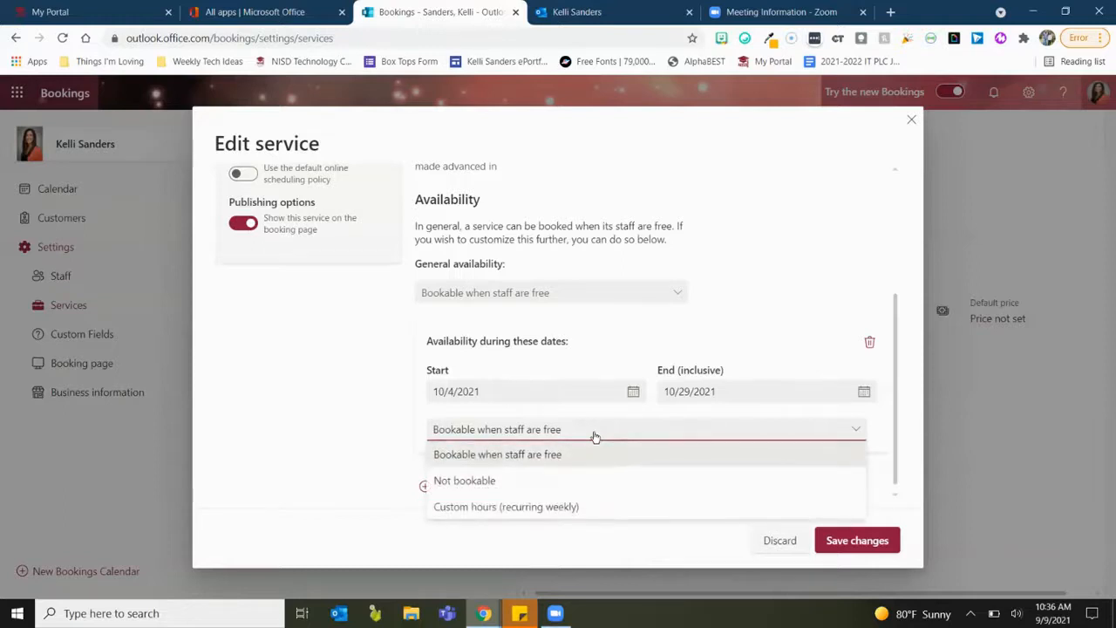
# Switch to custom weekly hours, make Thursday not bookable, and set Monday 3:30–6:30 PM.
pyautogui.click(577, 509)
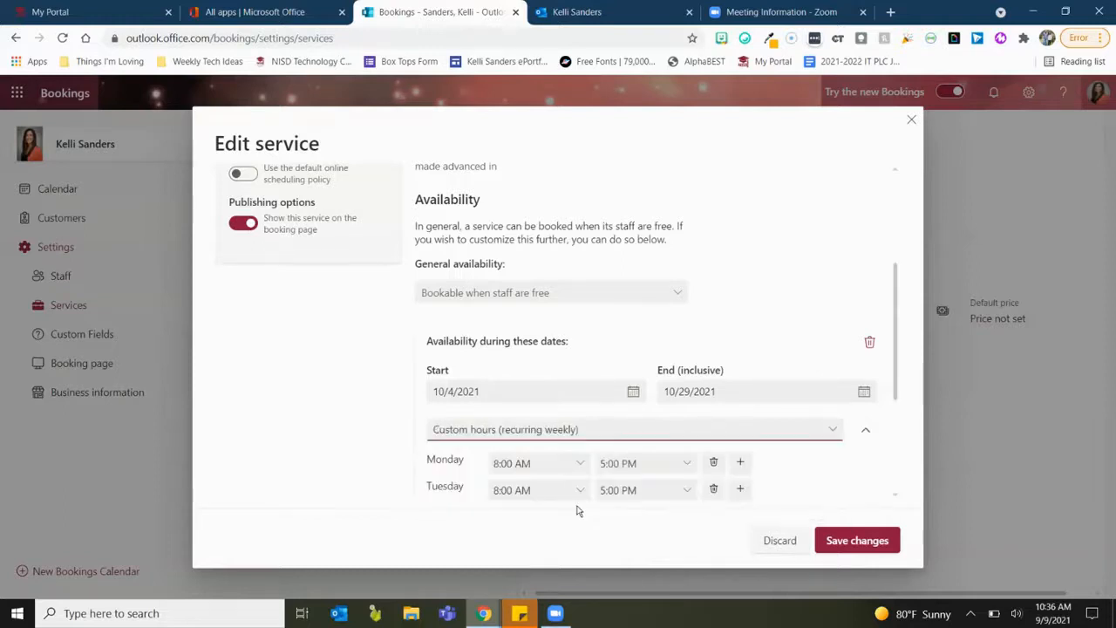
pyautogui.scroll(-3, 793, 450)
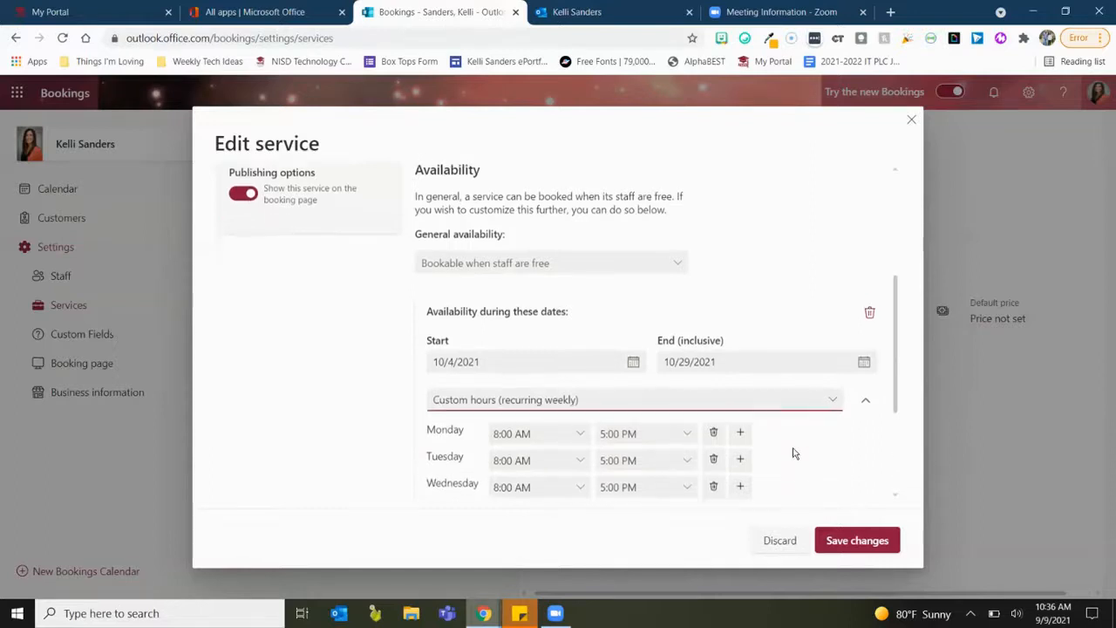
pyautogui.scroll(-1, 794, 454)
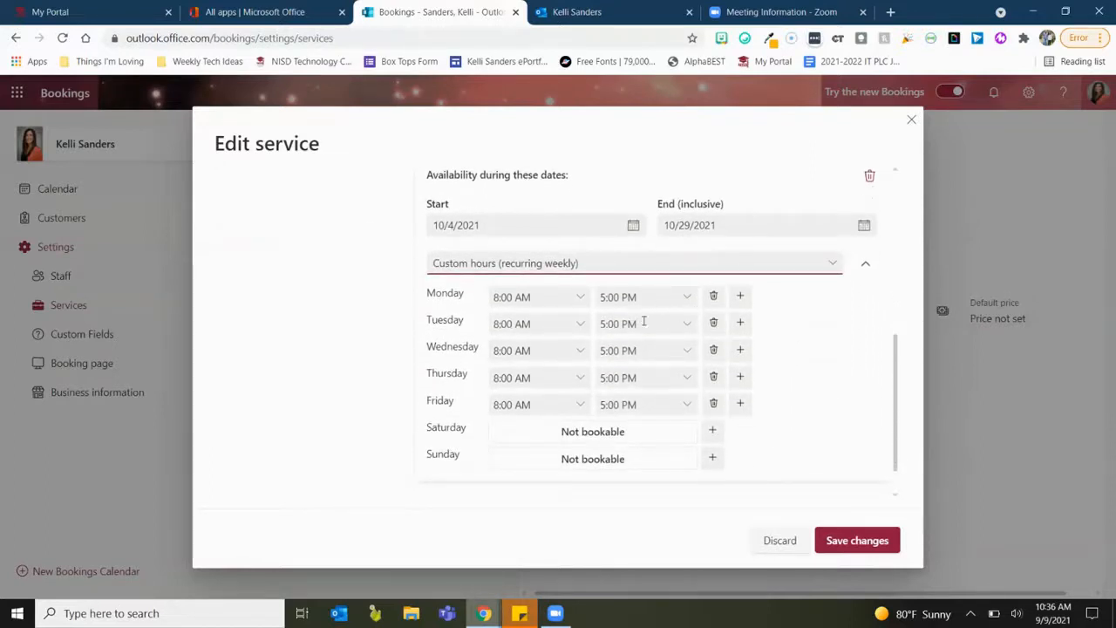
pyautogui.click(712, 382)
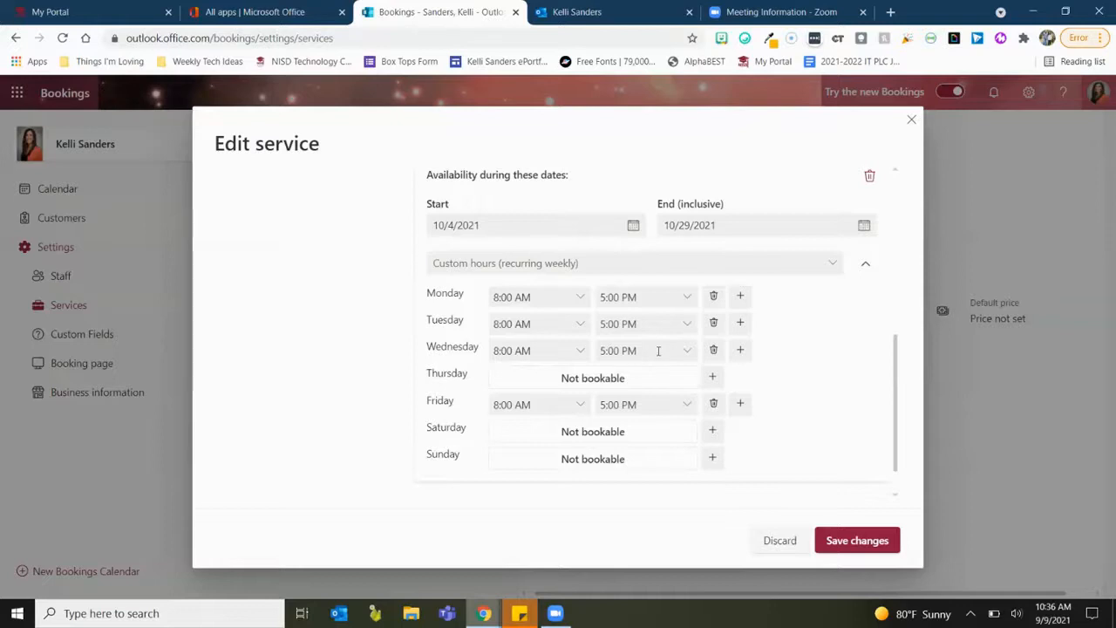
pyautogui.click(580, 302)
pyautogui.scroll(-3, 555, 402)
pyautogui.scroll(-3, 541, 403)
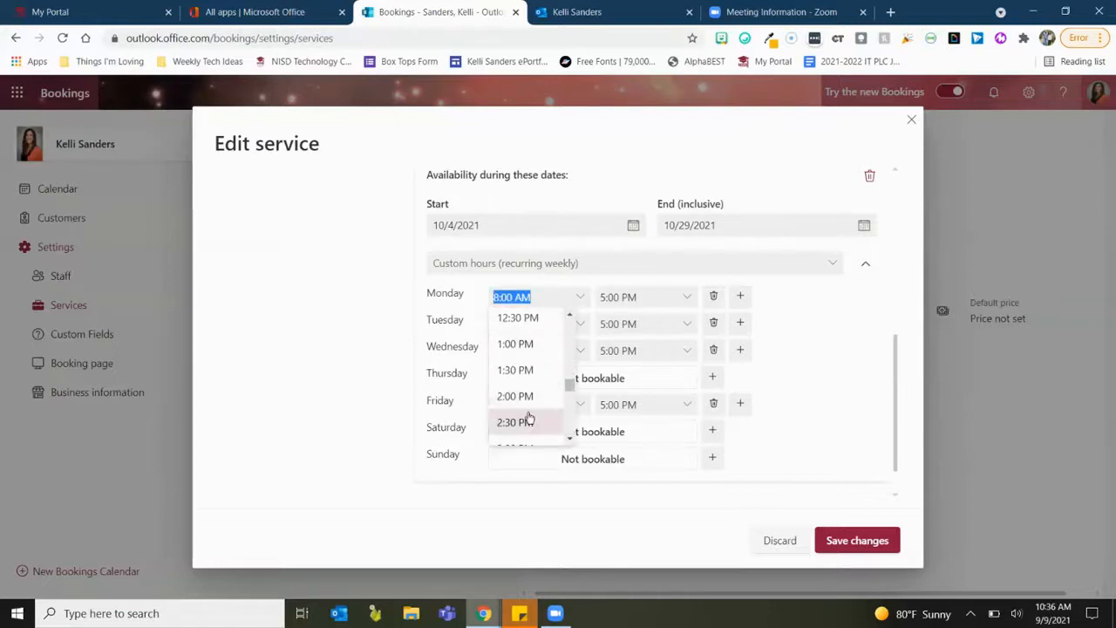
pyautogui.click(527, 403)
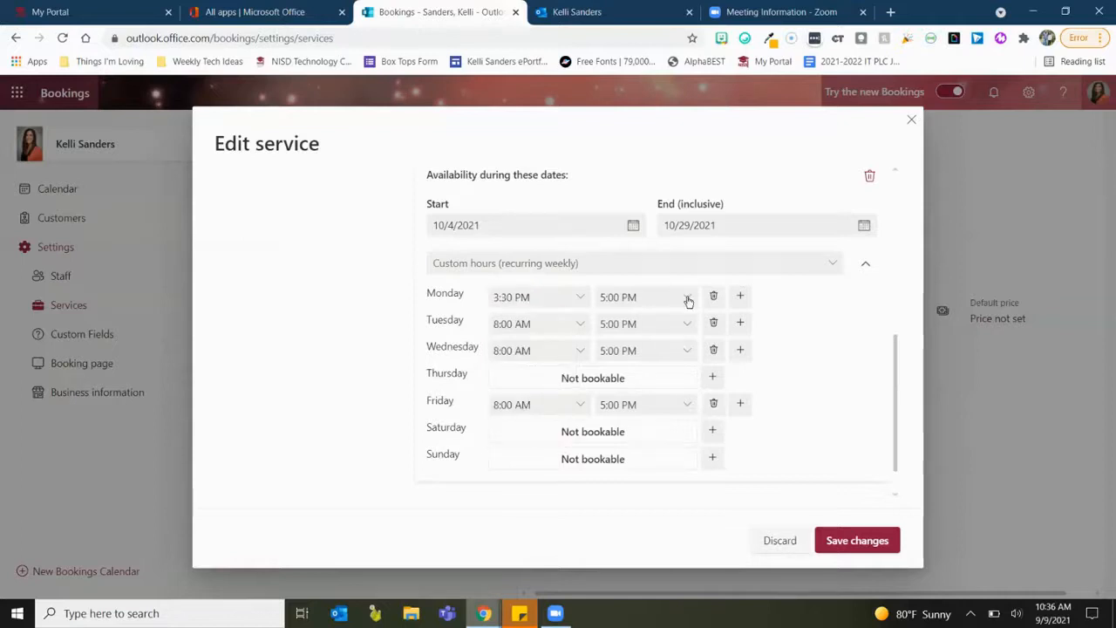
pyautogui.click(686, 298)
pyautogui.scroll(-1, 665, 349)
pyautogui.click(649, 374)
# Set Tuesday to 3:30–6:30 PM and Wednesday's end time to 9:00 AM.
pyautogui.click(578, 326)
pyautogui.scroll(-5, 536, 422)
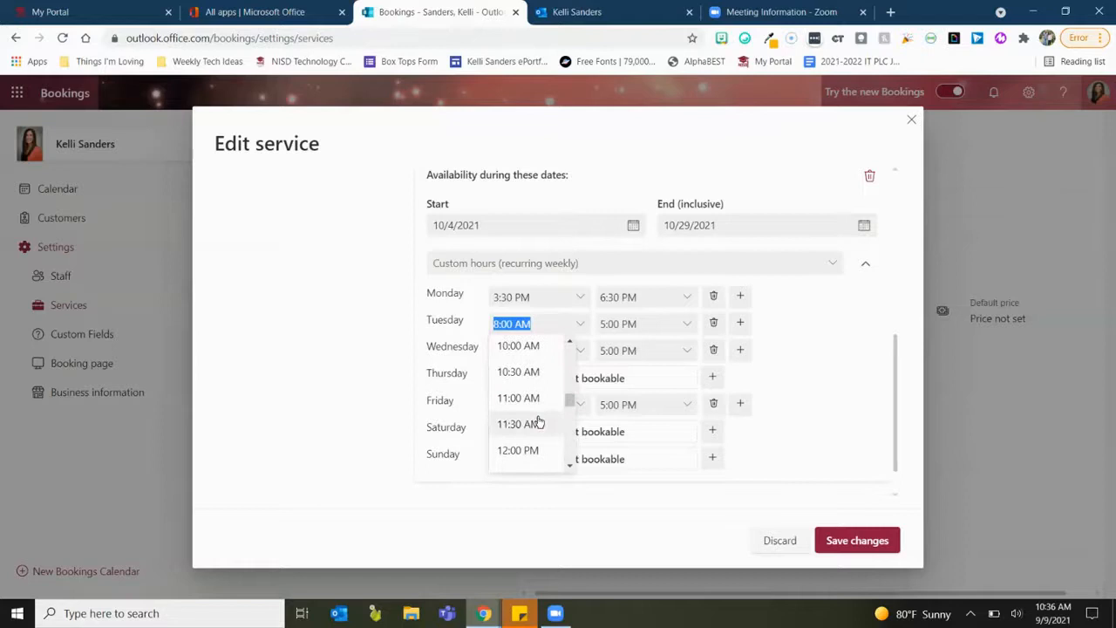
pyautogui.scroll(-3, 538, 420)
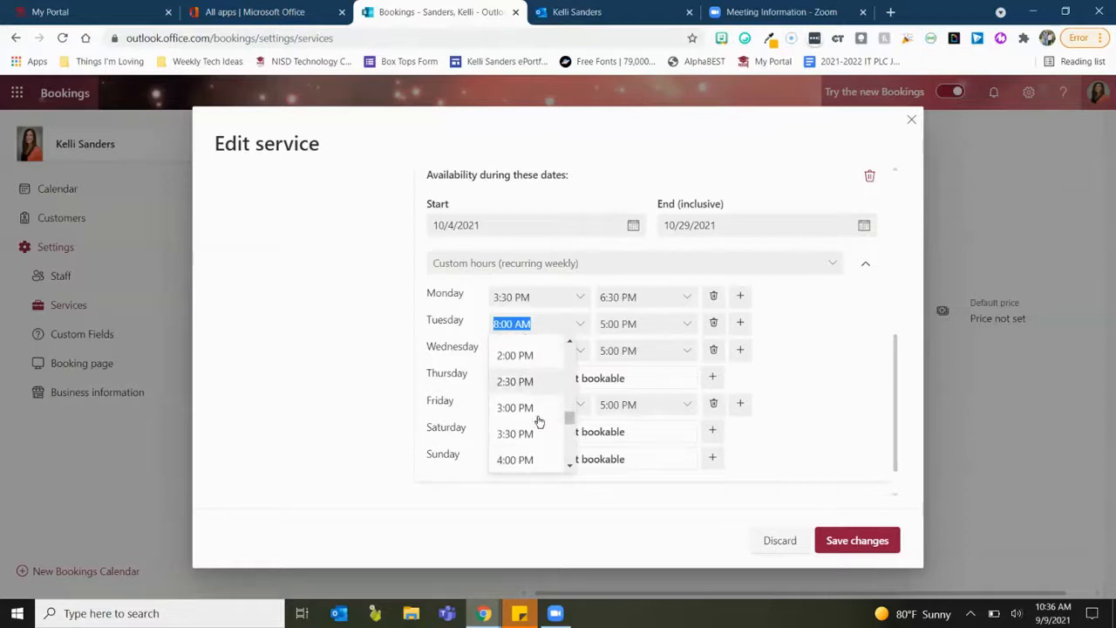
pyautogui.click(535, 431)
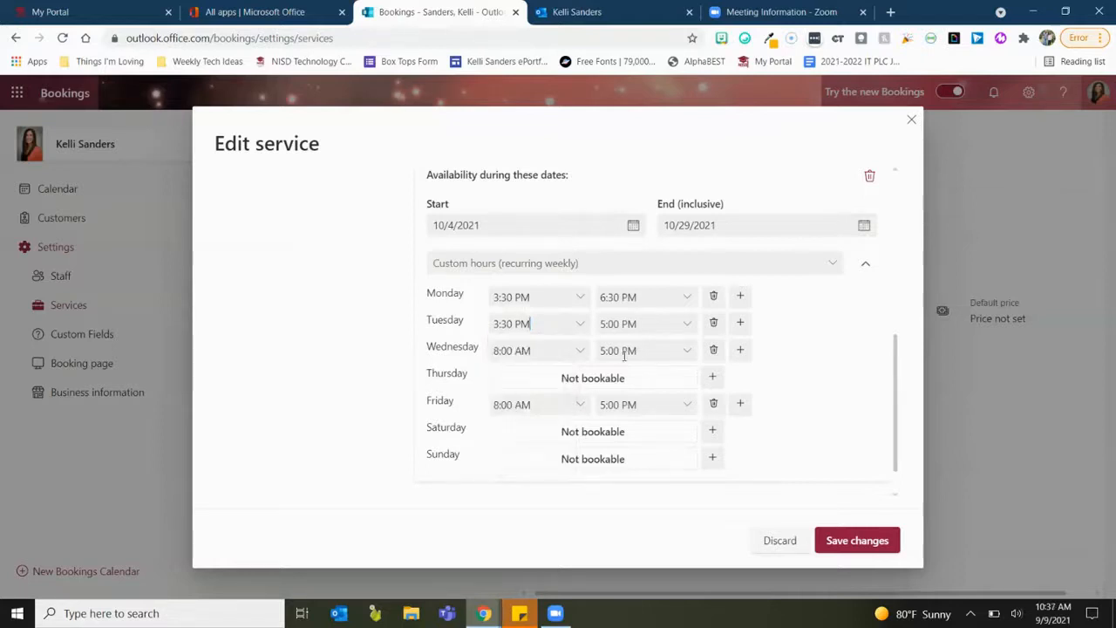
pyautogui.click(685, 324)
pyautogui.scroll(-1, 634, 437)
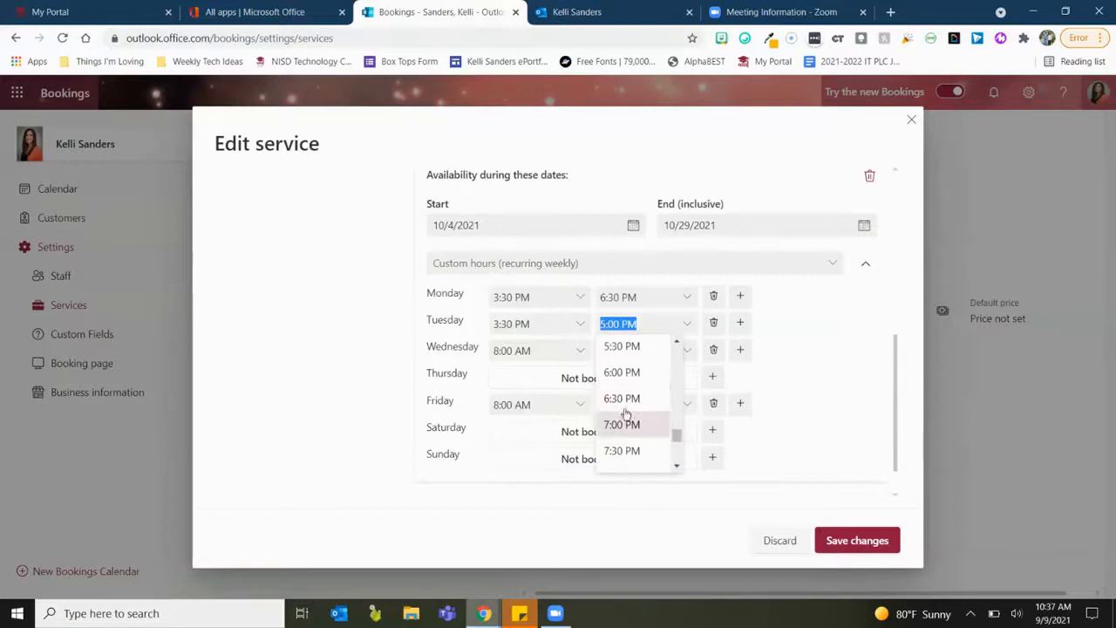
pyautogui.click(621, 402)
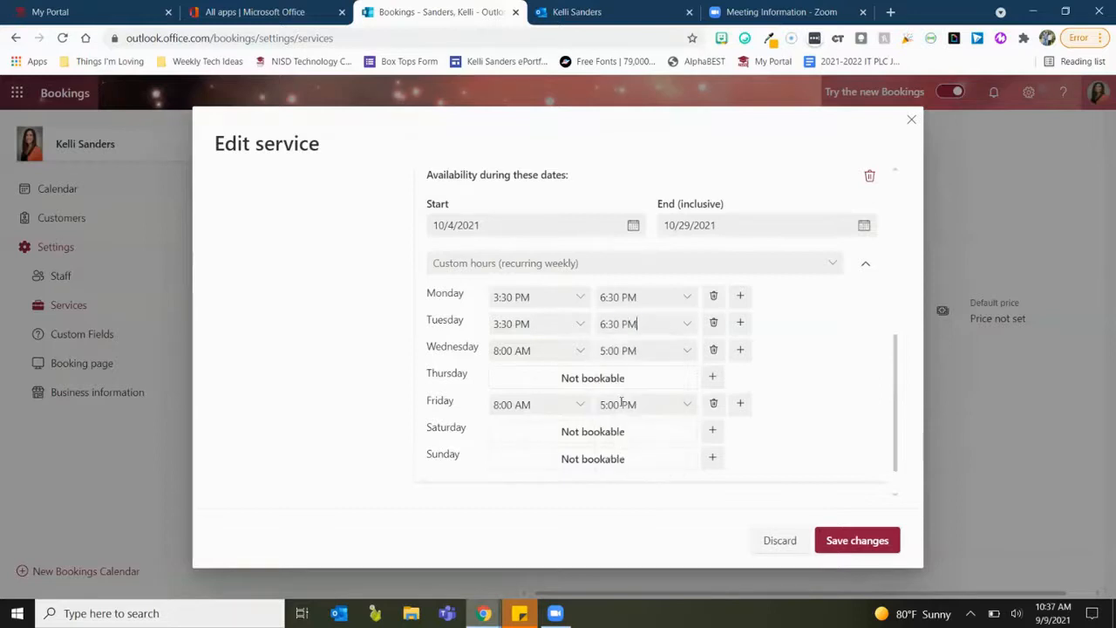
pyautogui.click(580, 351)
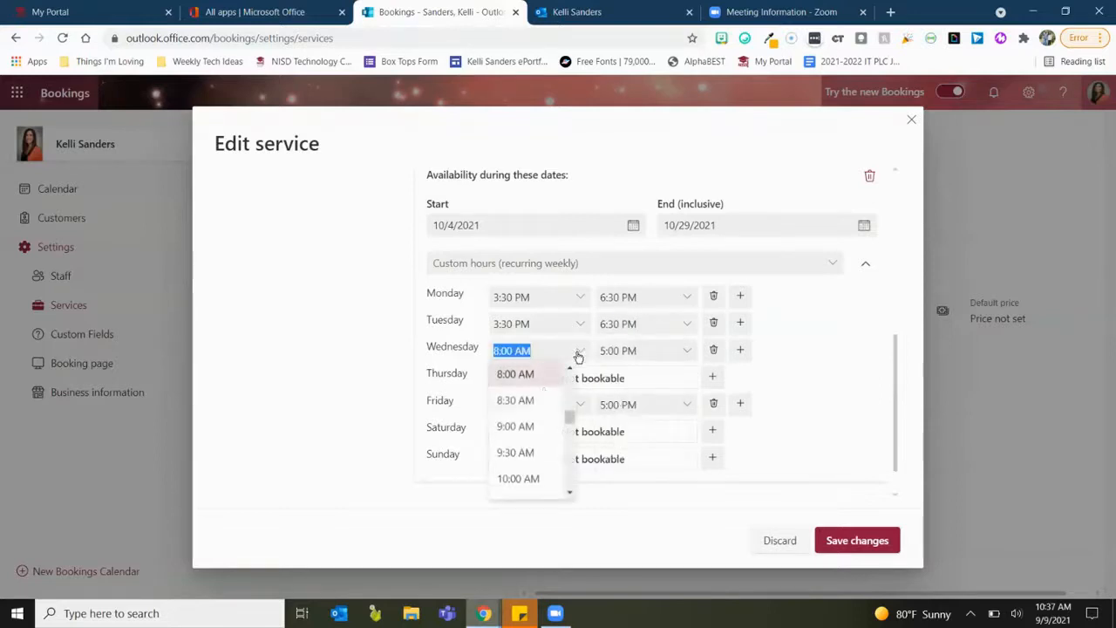
pyautogui.click(513, 427)
pyautogui.click(687, 351)
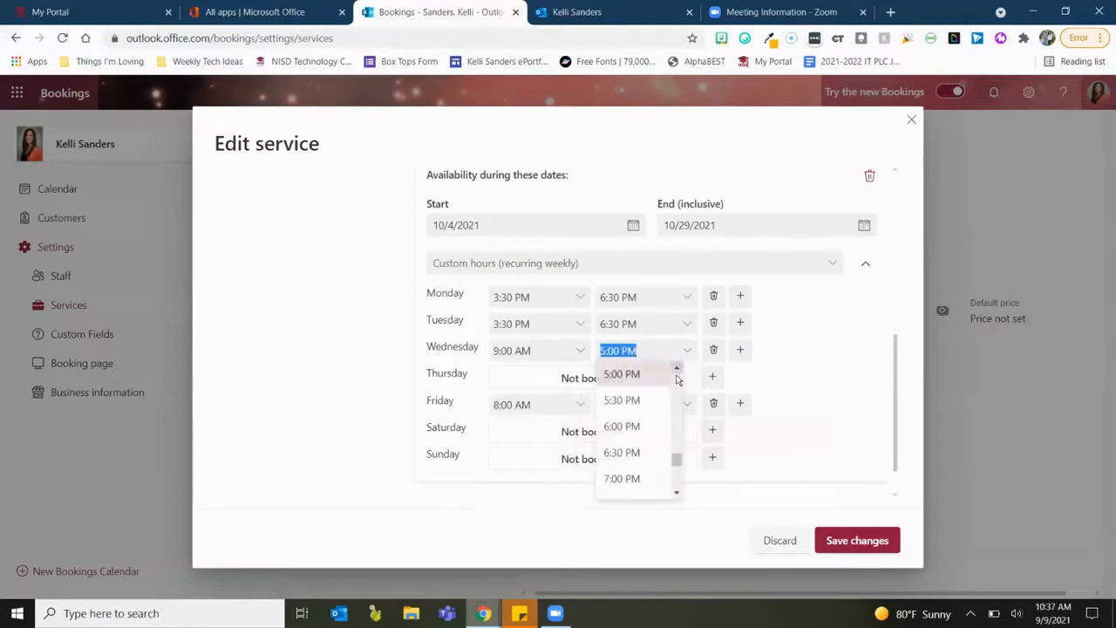
pyautogui.scroll(5, 643, 406)
pyautogui.scroll(3, 643, 410)
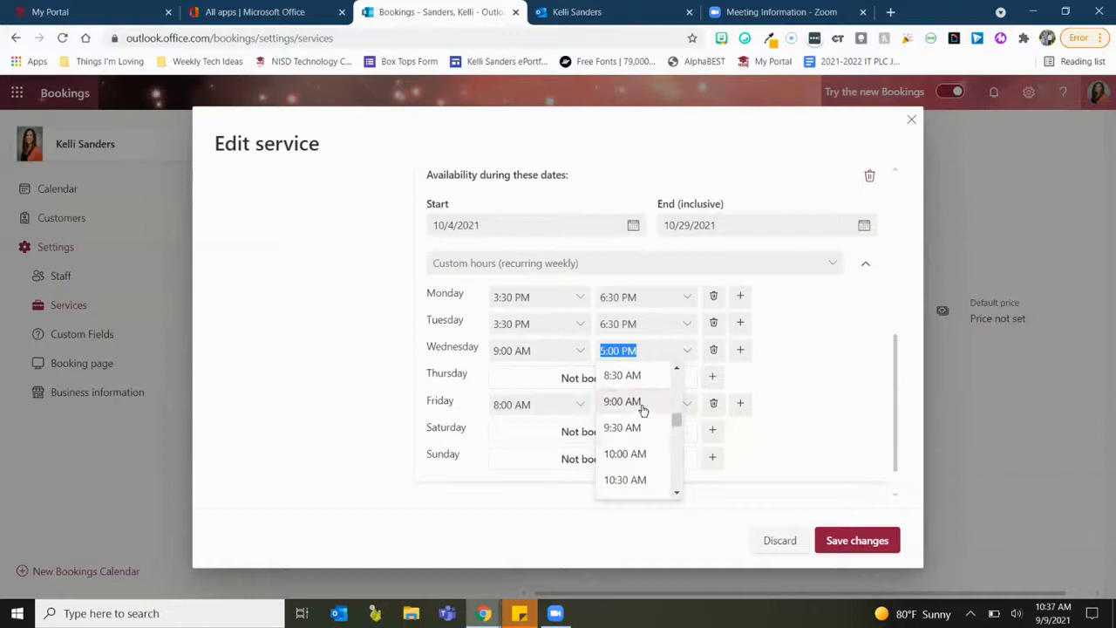
pyautogui.click(637, 401)
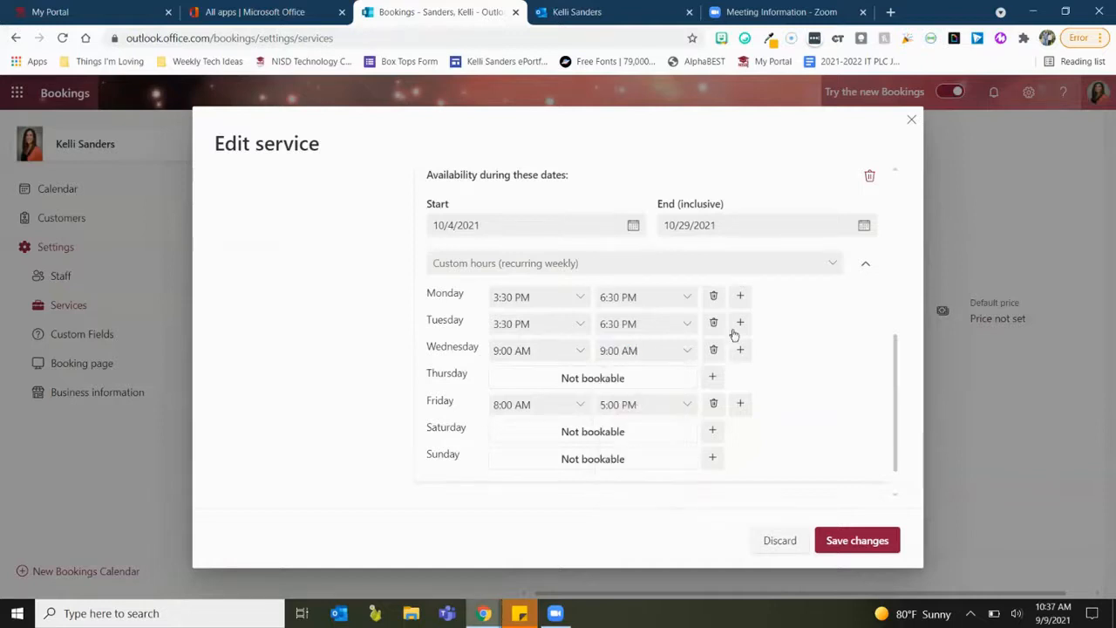
# Add a second Monday range of 8:00–9:00 AM and change Wednesday's start to 8:00 AM.
pyautogui.click(741, 298)
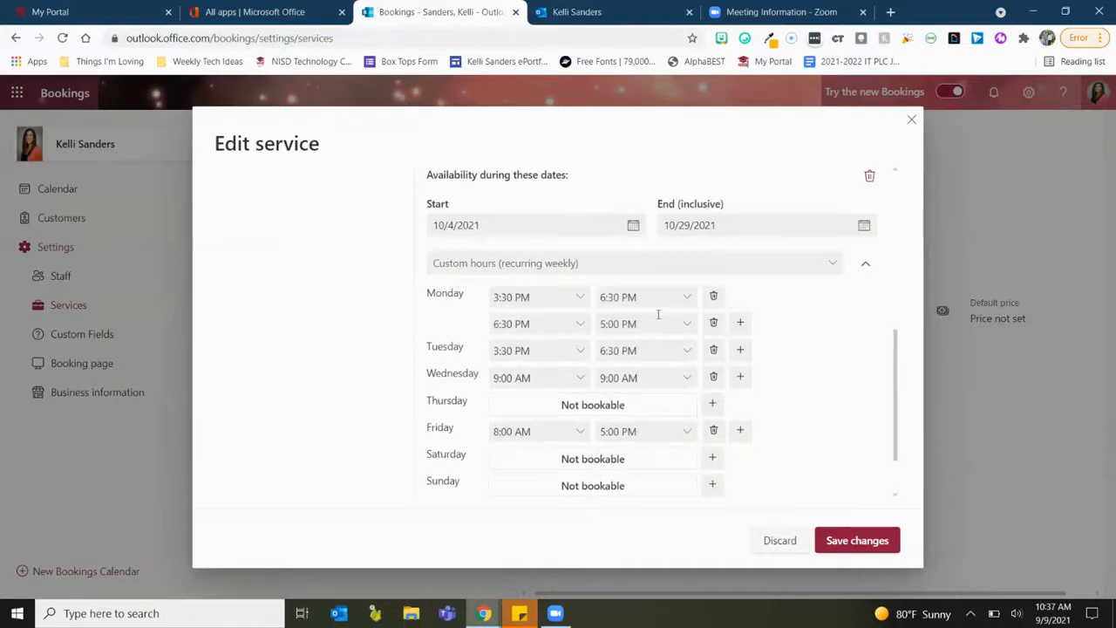
pyautogui.click(581, 329)
pyautogui.scroll(5, 541, 376)
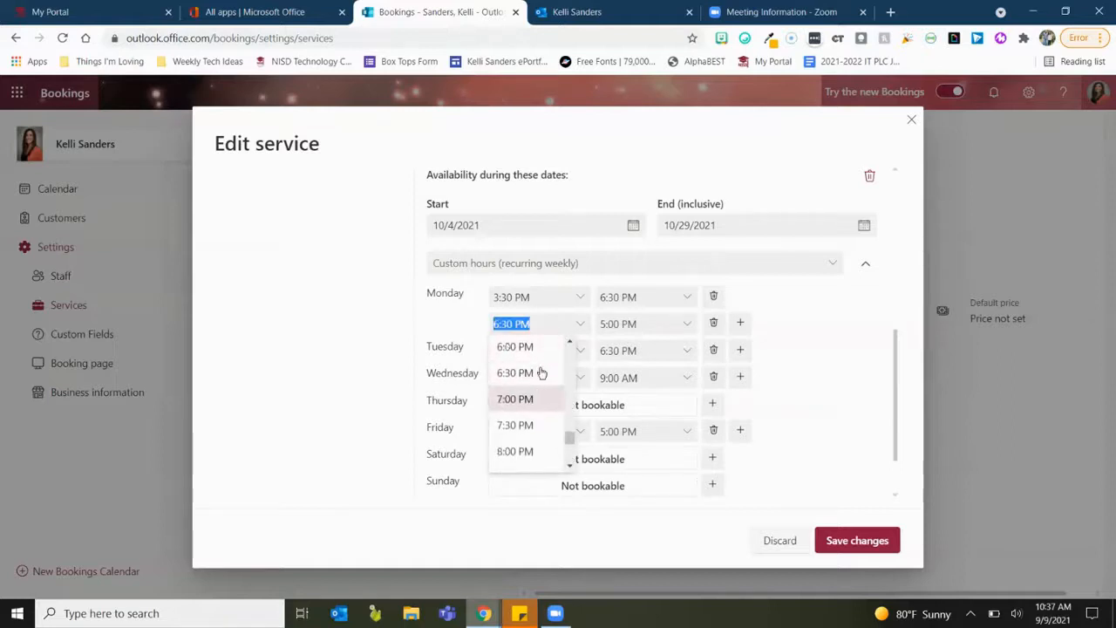
pyautogui.scroll(4, 539, 377)
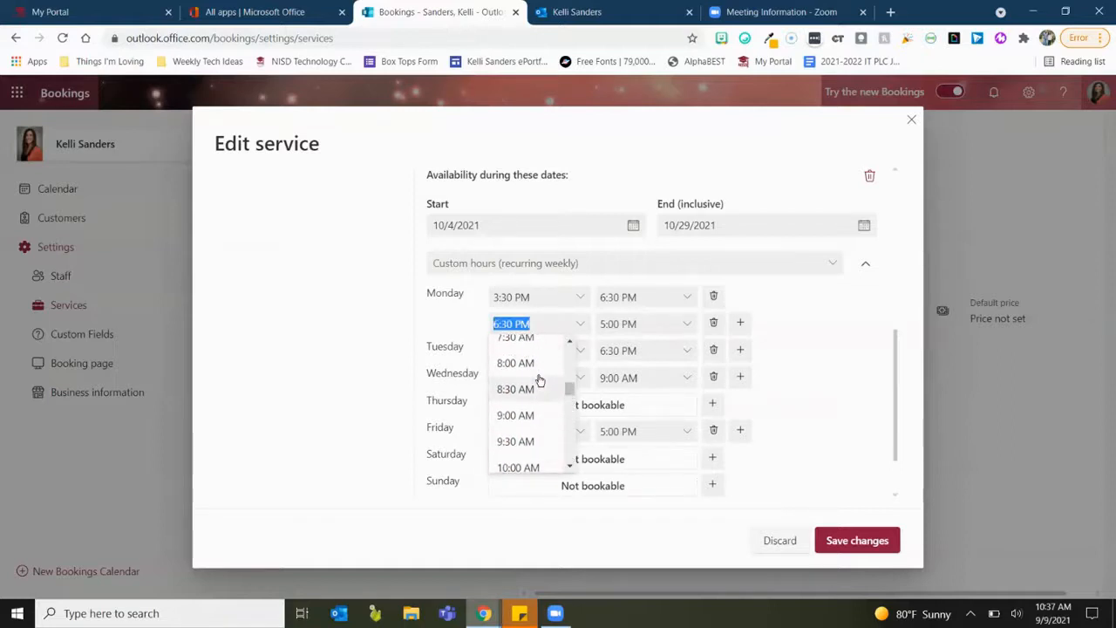
pyautogui.click(536, 366)
pyautogui.click(685, 324)
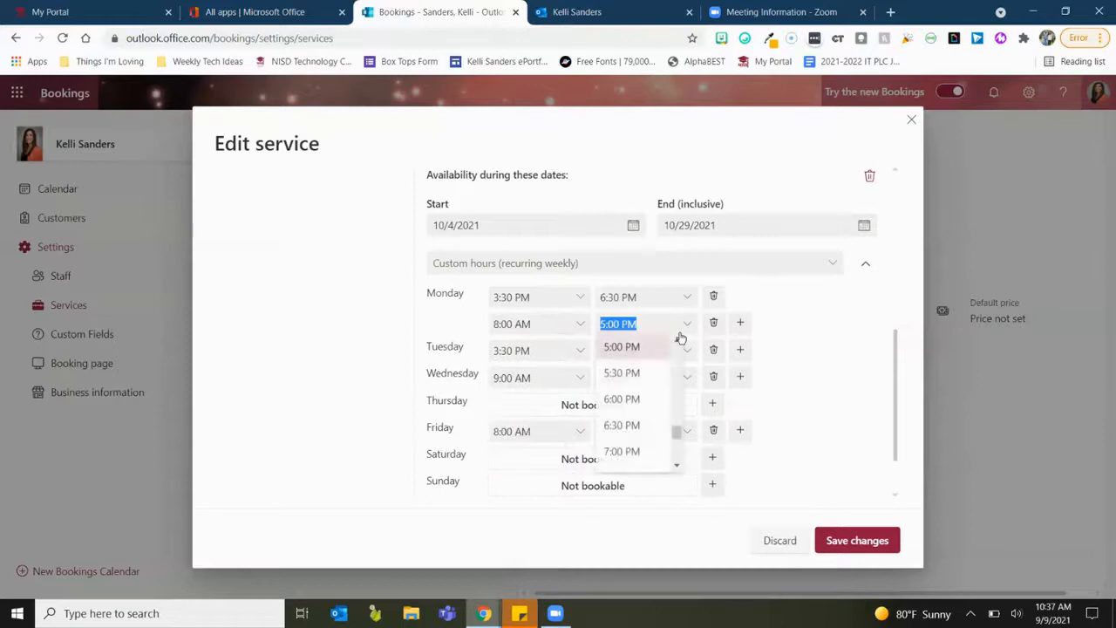
pyautogui.scroll(2, 625, 416)
pyautogui.scroll(4, 625, 416)
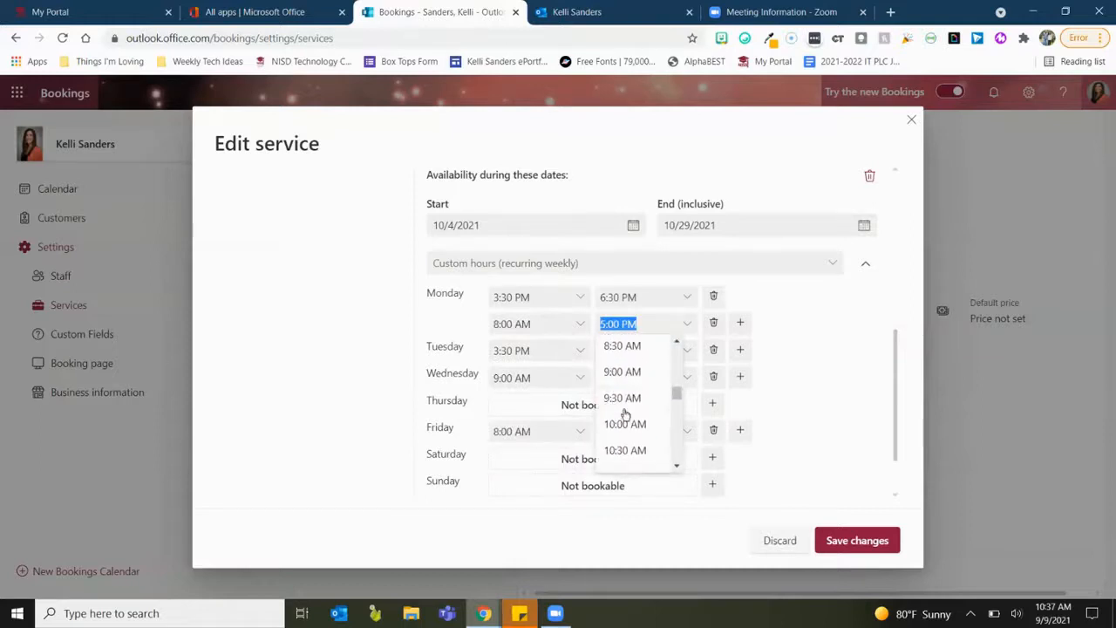
pyautogui.click(626, 373)
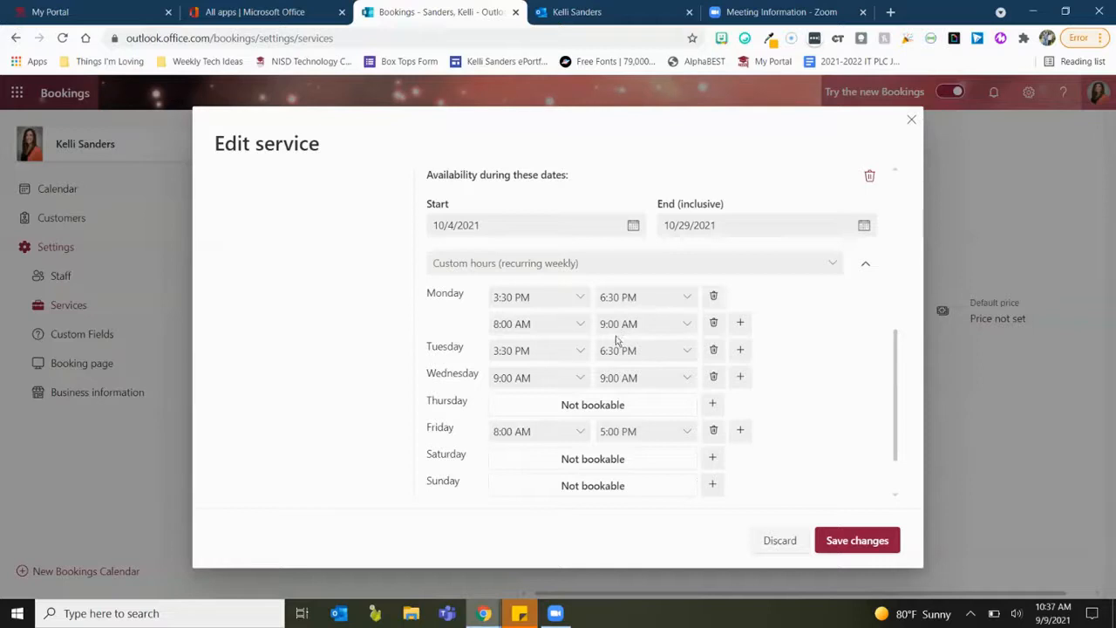
pyautogui.click(578, 377)
pyautogui.scroll(3, 565, 406)
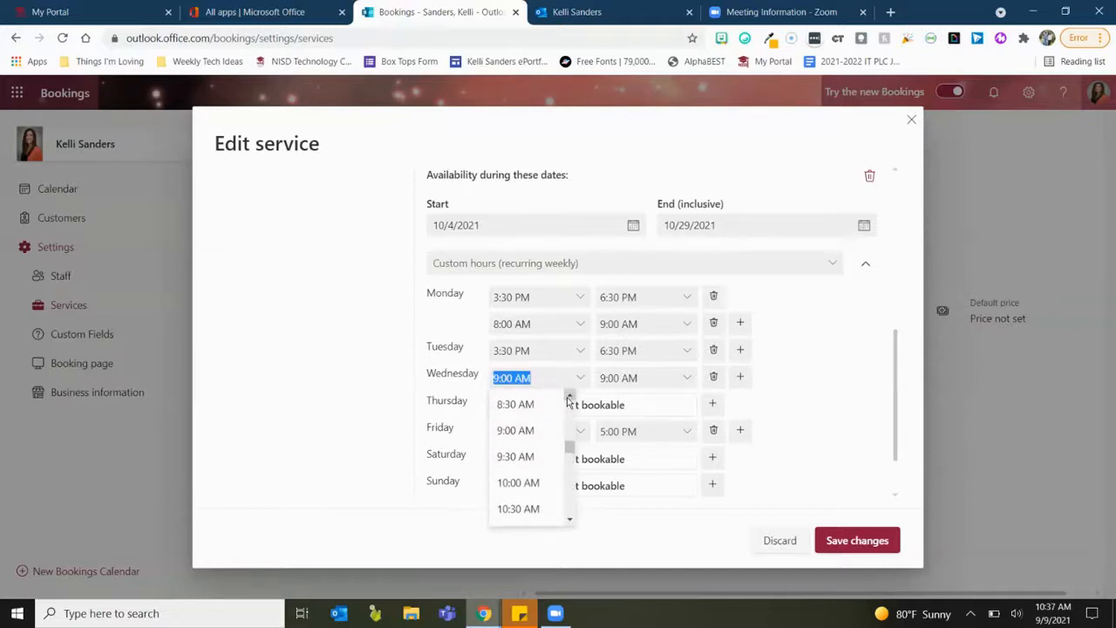
pyautogui.click(523, 439)
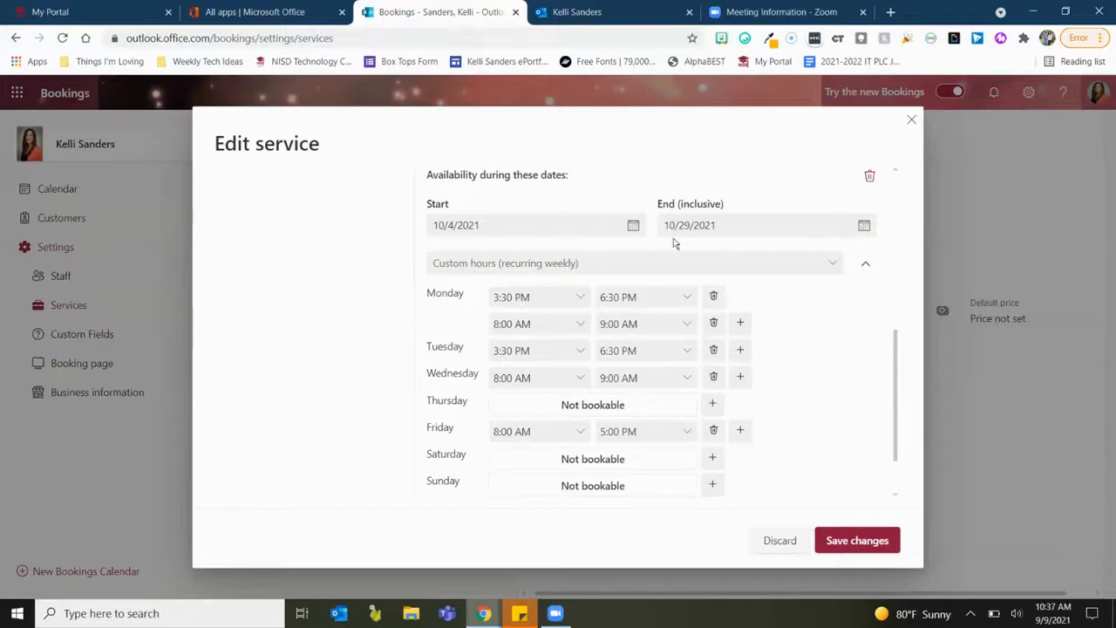
# Scroll through the service's custom weekly hours to review the availability settings.
pyautogui.scroll(3, 759, 295)
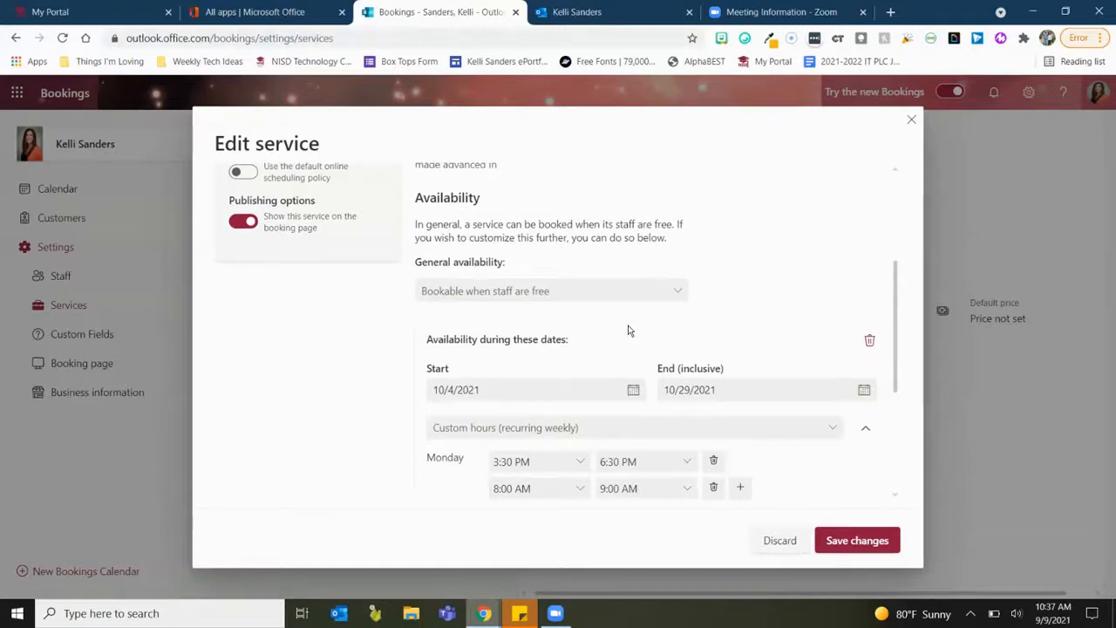
pyautogui.scroll(-4, 628, 329)
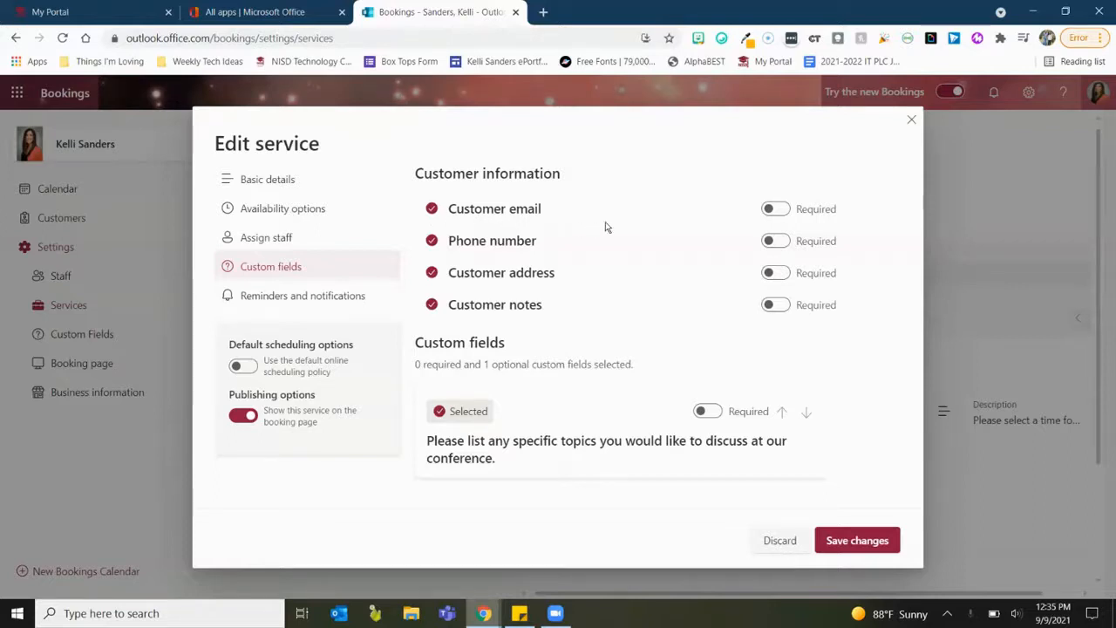
# Make customer email required and remove the customer address and notes fields.
pyautogui.click(771, 216)
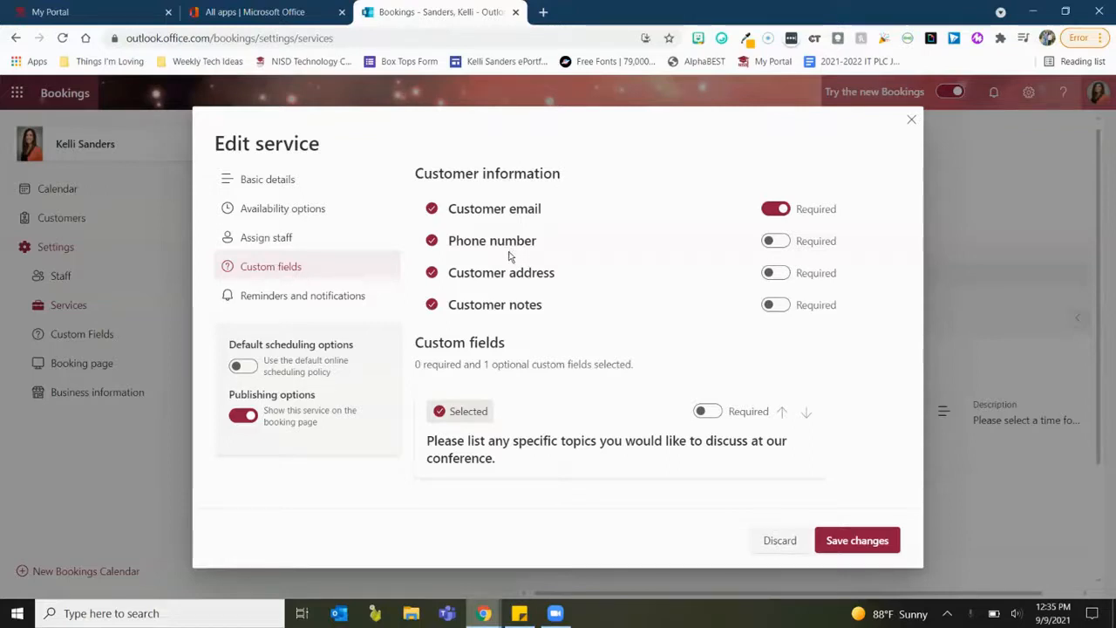
pyautogui.click(432, 273)
pyautogui.click(433, 305)
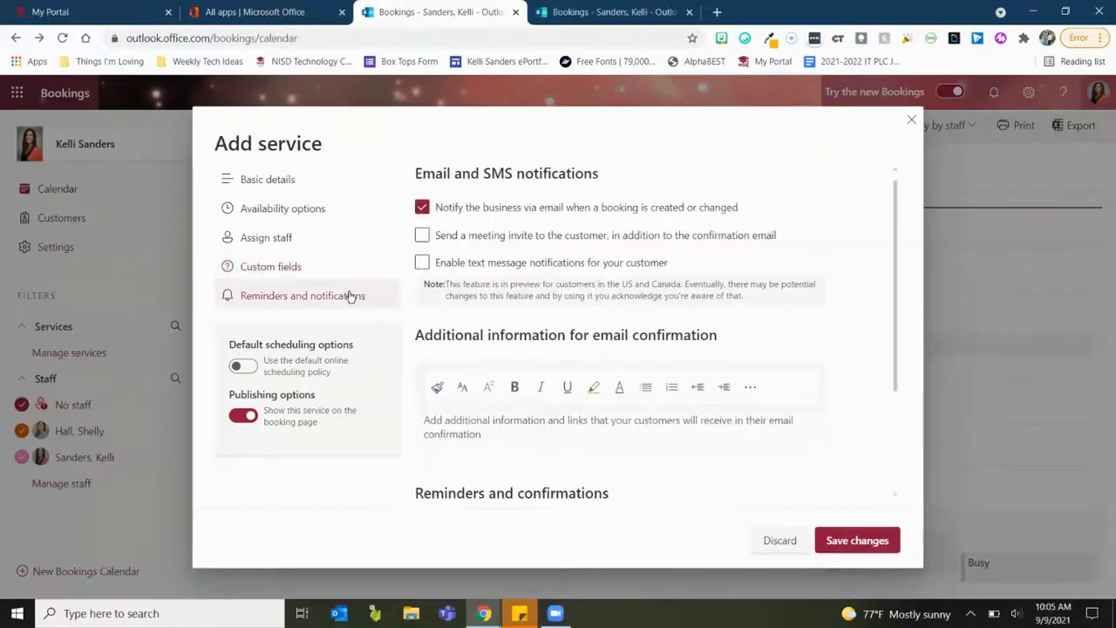
# Also send customers a meeting invite and enable text message notifications.
pyautogui.click(422, 235)
pyautogui.click(422, 266)
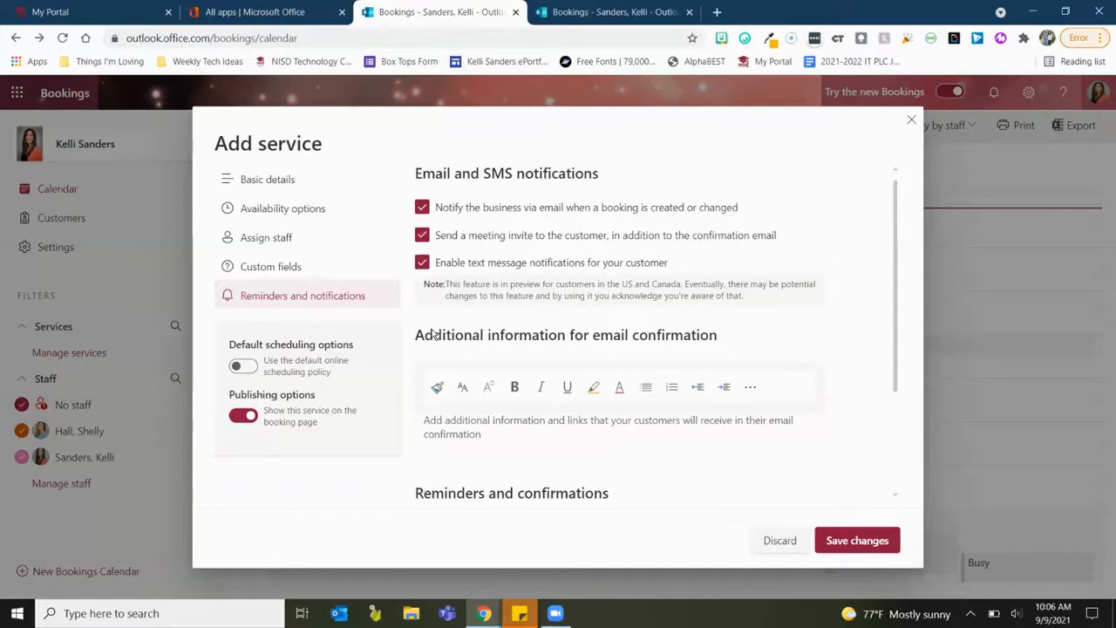
# Write the confirmation note 'This conference will take place on Zoom. Click HERE to join the meeting.'.
pyautogui.scroll(-2, 417, 488)
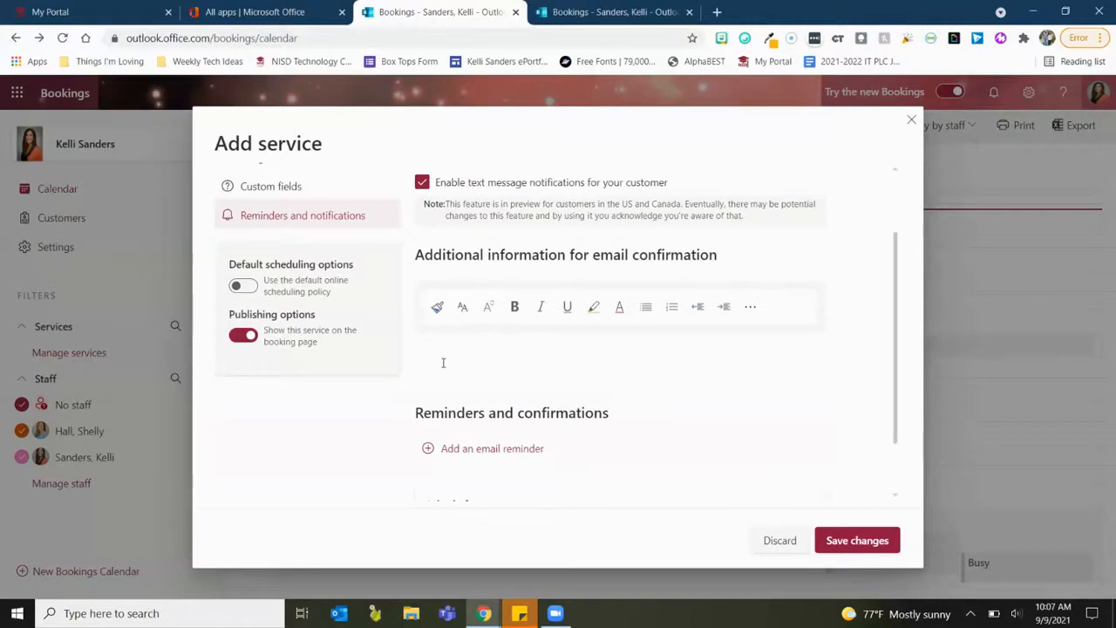
pyautogui.write('his conferene')
pyautogui.press('BackSpace')
pyautogui.write('ce ')
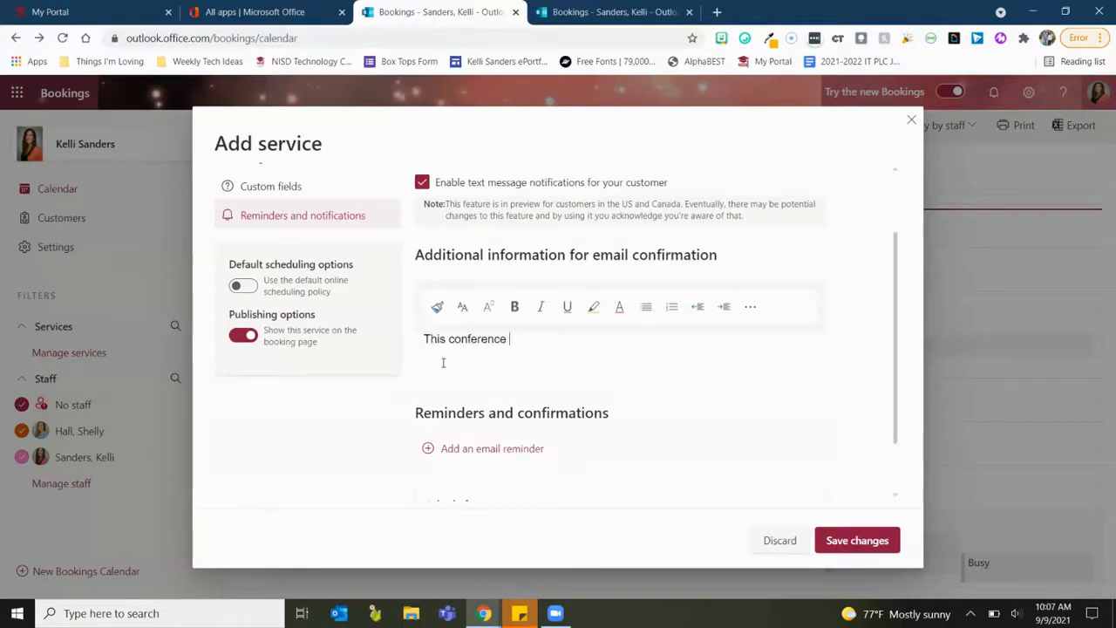
pyautogui.write('will take place on')
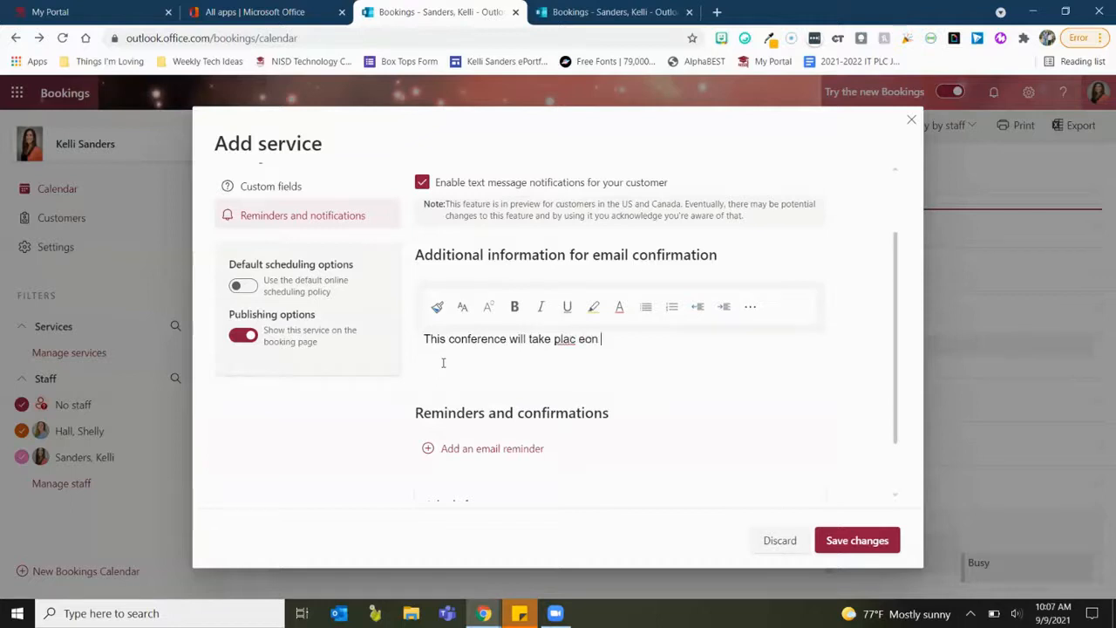
pyautogui.press('BackSpace')
pyautogui.press('BackSpace')
pyautogui.press('BackSpace')
pyautogui.write('e on Z')
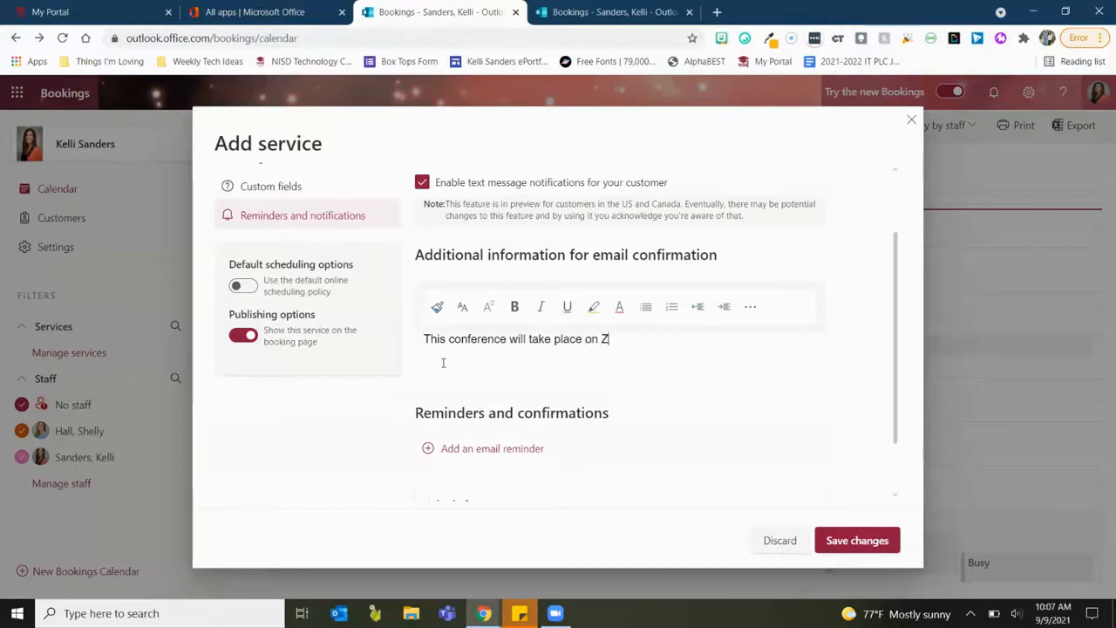
pyautogui.write('oom. Click HERE ')
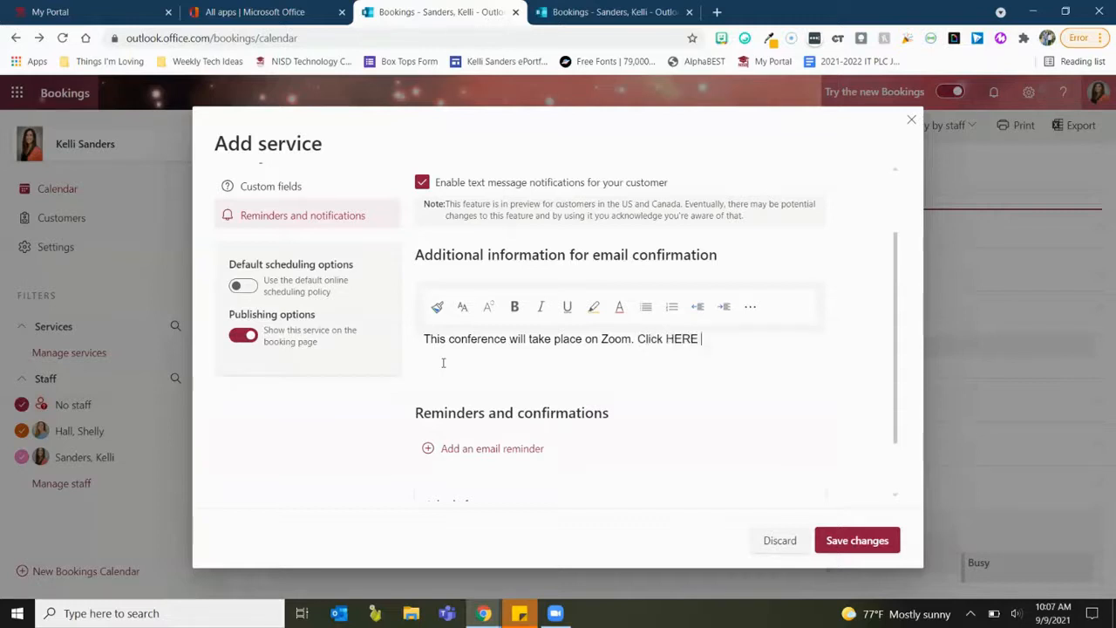
pyautogui.write('to join the meeting.')
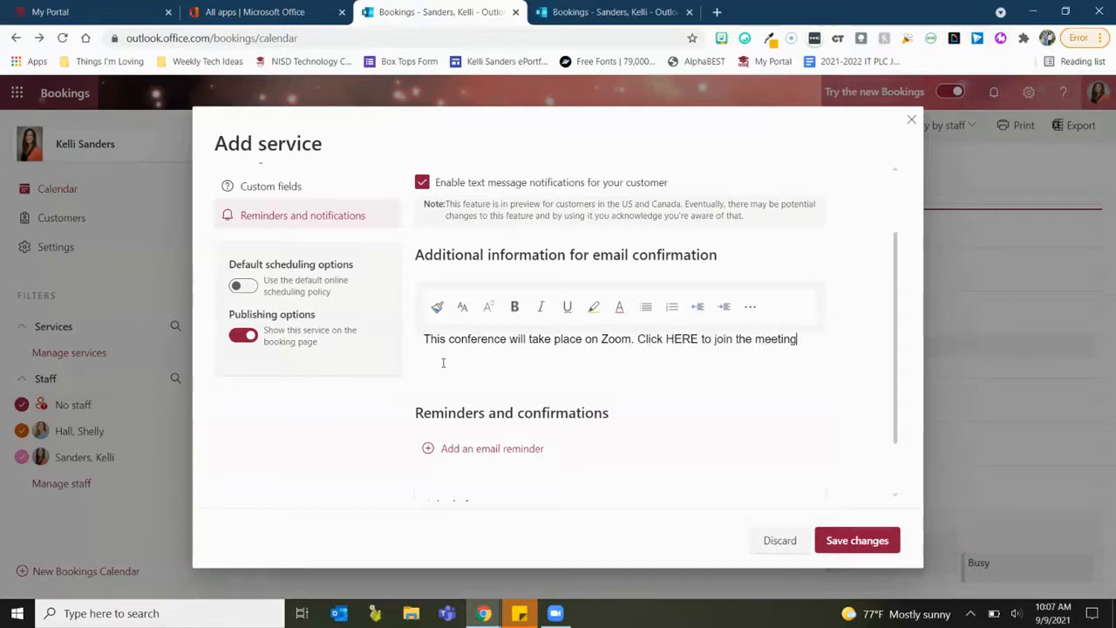
# Select the word HERE and open the extra formatting options to link it.
pyautogui.moveTo(667, 341); pyautogui.dragTo(700, 342)
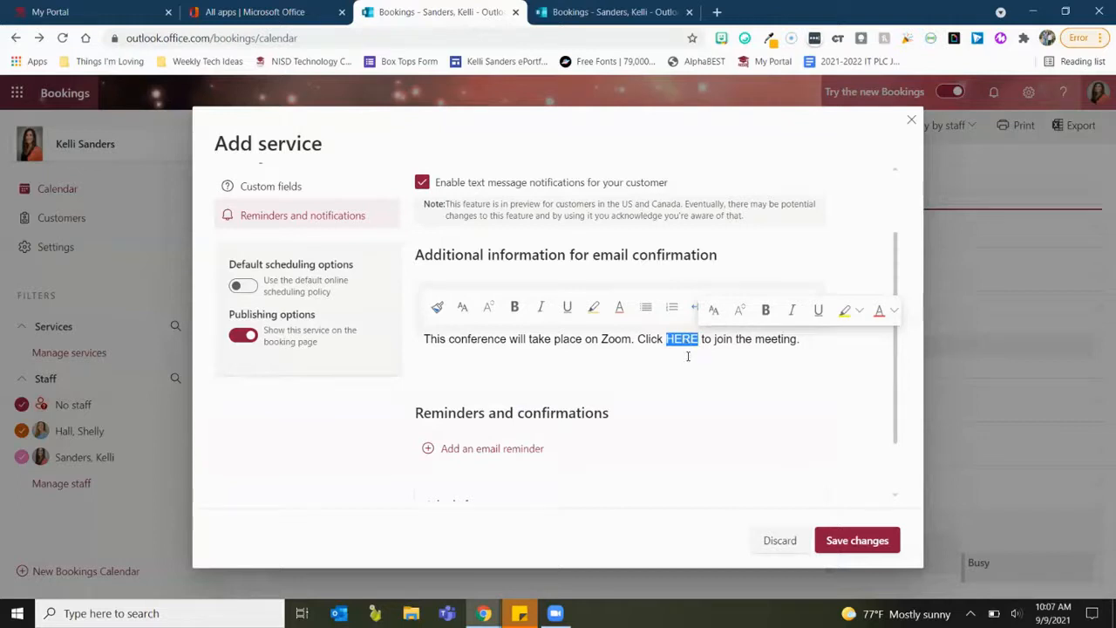
pyautogui.click(688, 355)
pyautogui.click(752, 308)
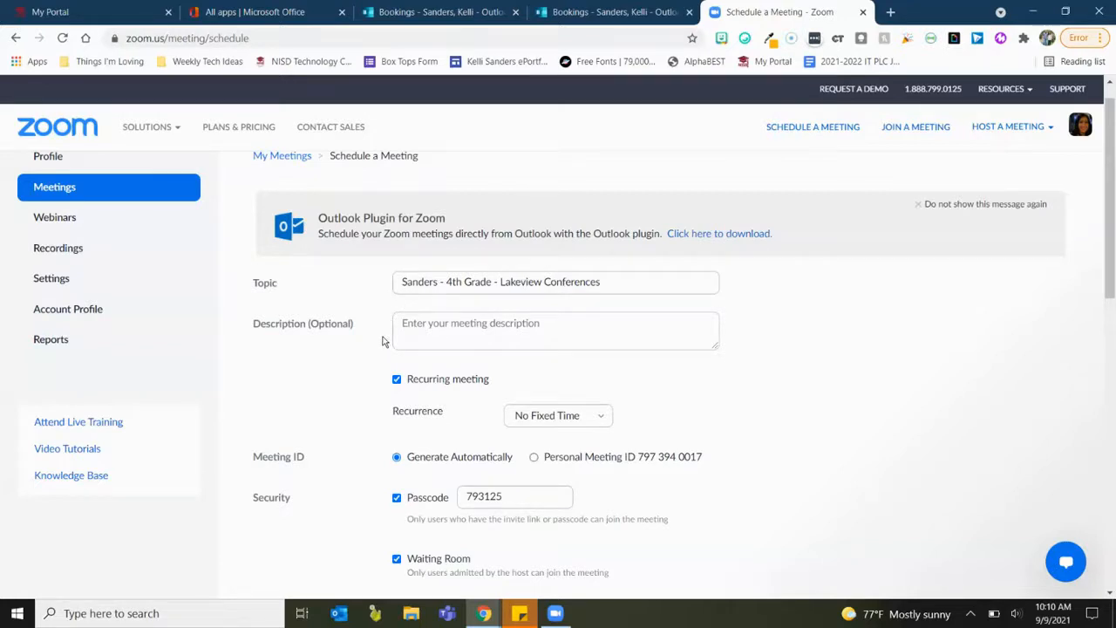
# Set the Zoom meeting's recurrence to No Fixed Time.
pyautogui.scroll(-1, 387, 393)
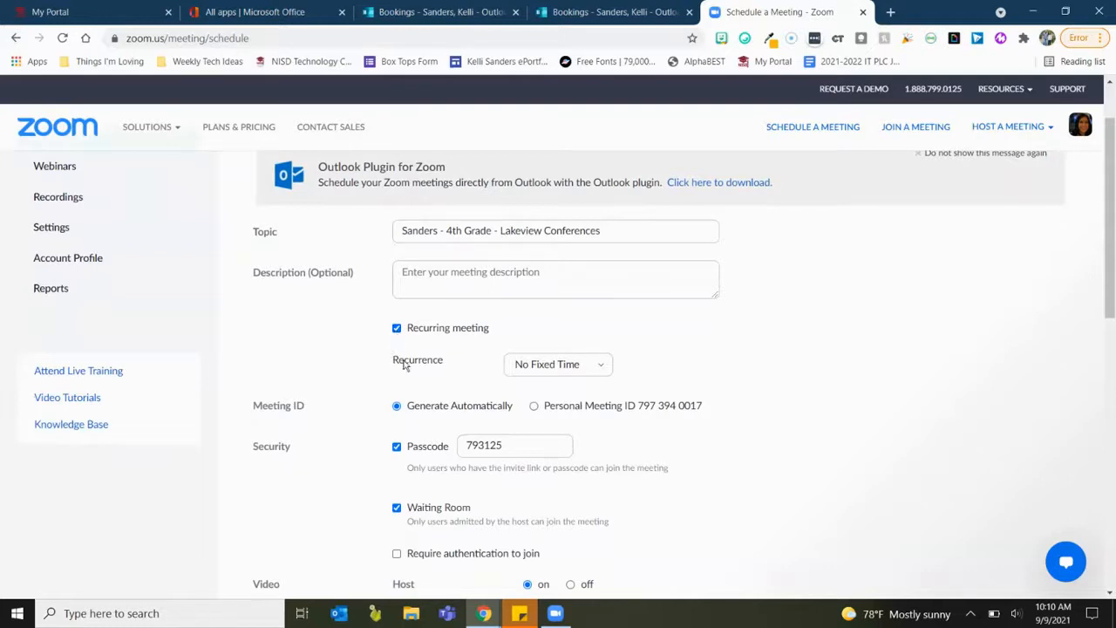
pyautogui.click(579, 365)
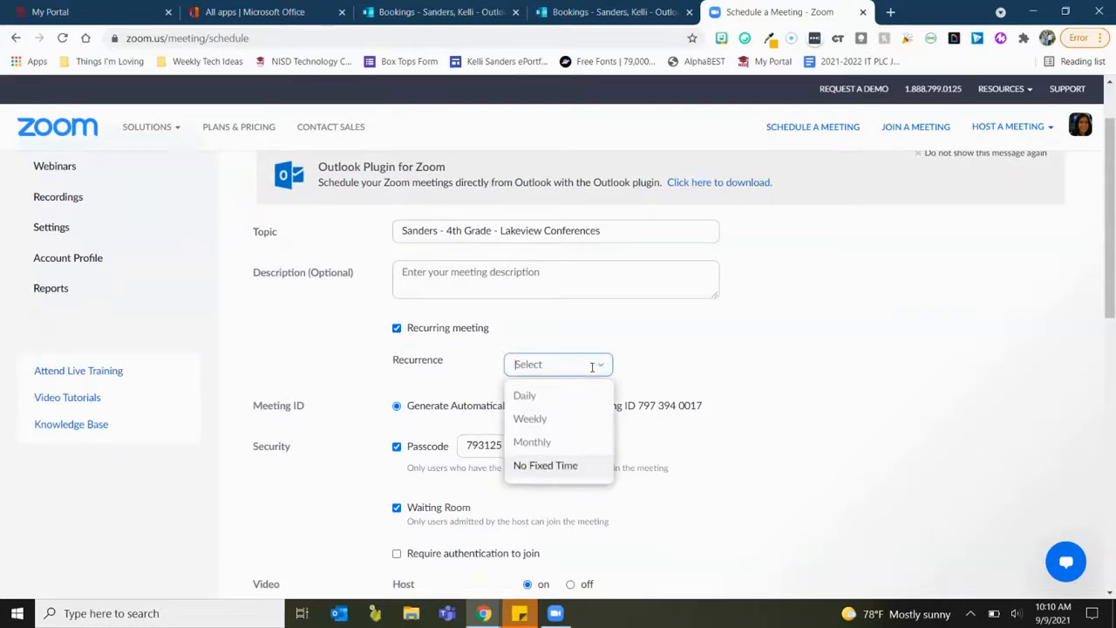
pyautogui.click(574, 393)
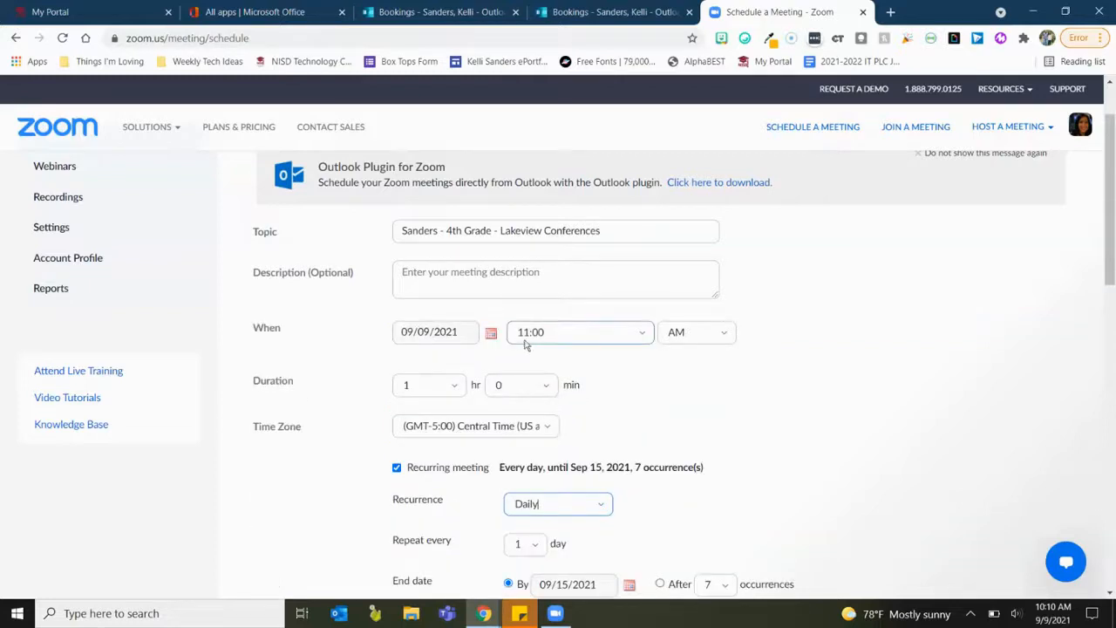
pyautogui.scroll(-1, 593, 397)
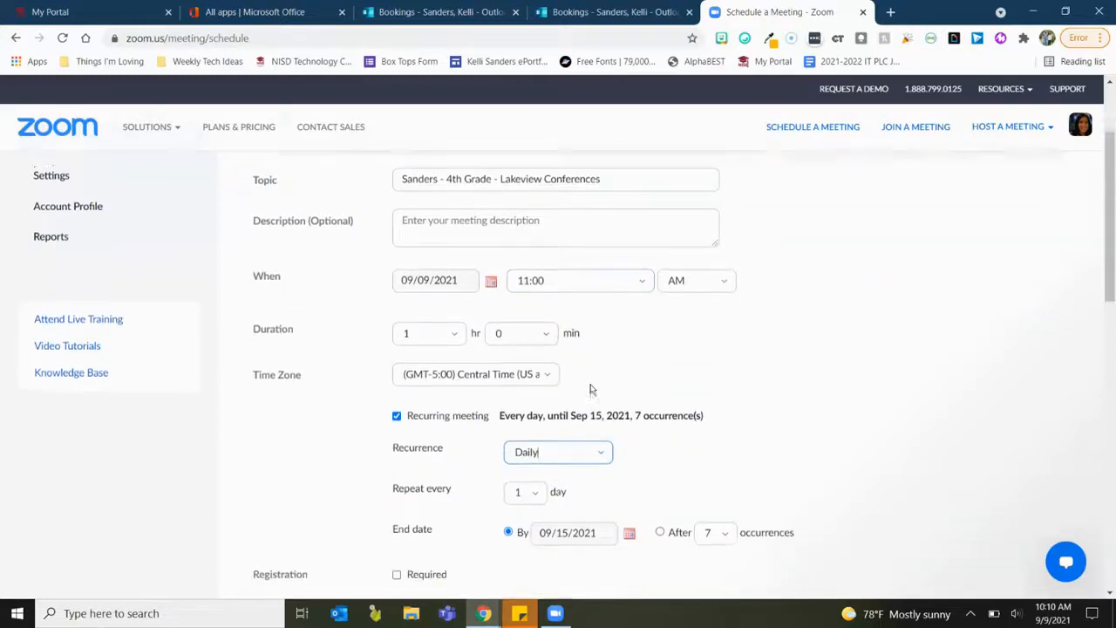
pyautogui.click(600, 447)
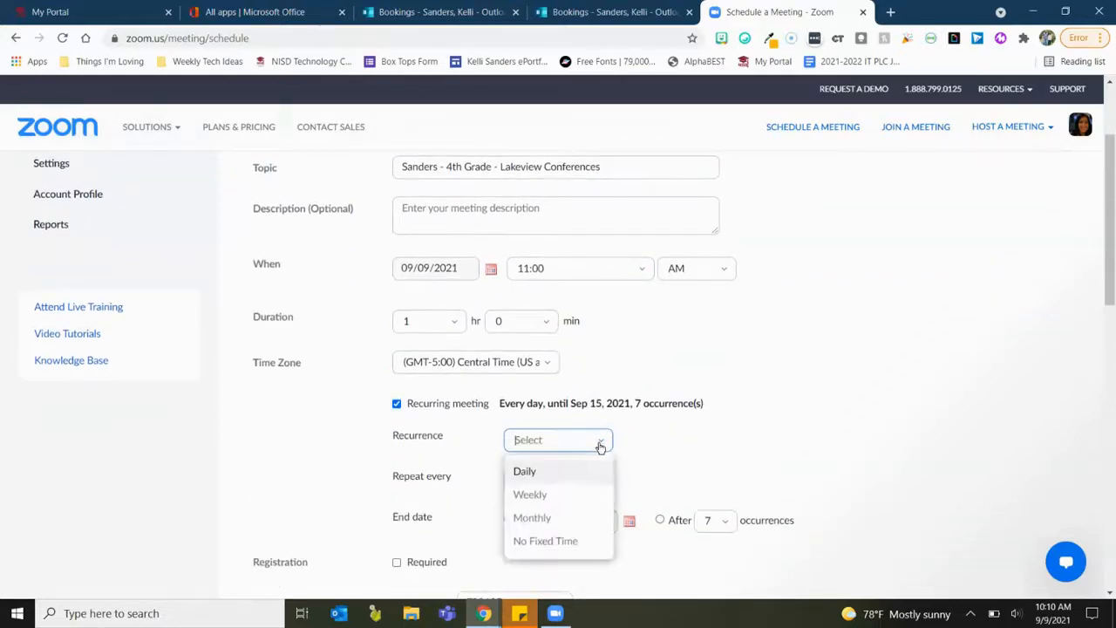
pyautogui.click(572, 540)
# Save the 4th Grade - Lakeview Conferences meeting and select its full invite link.
pyautogui.scroll(1, 550, 445)
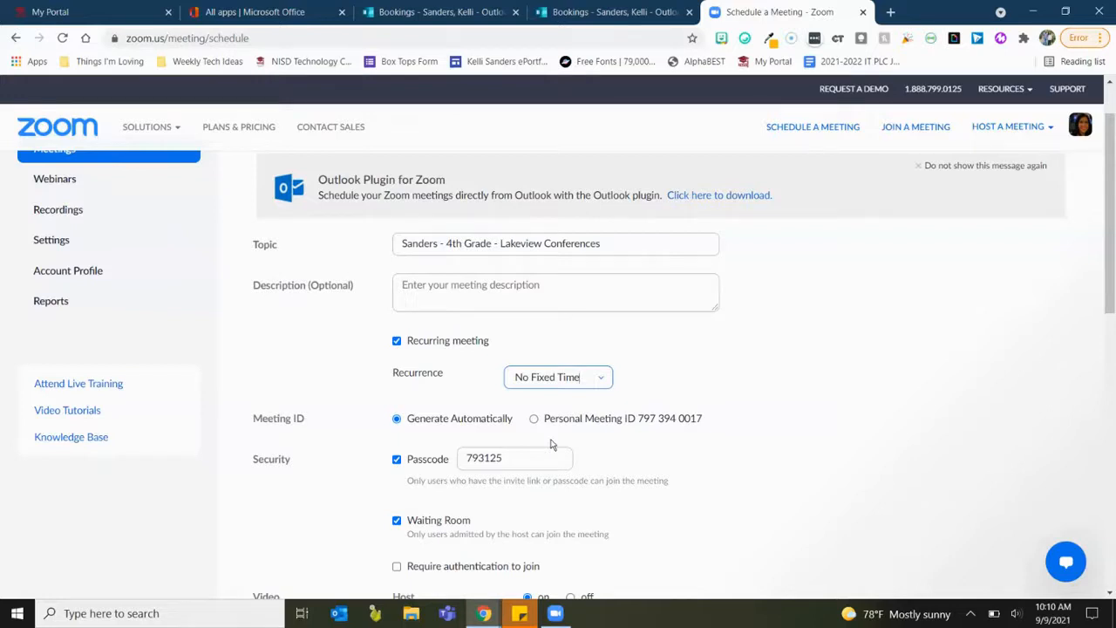
pyautogui.scroll(-1, 551, 445)
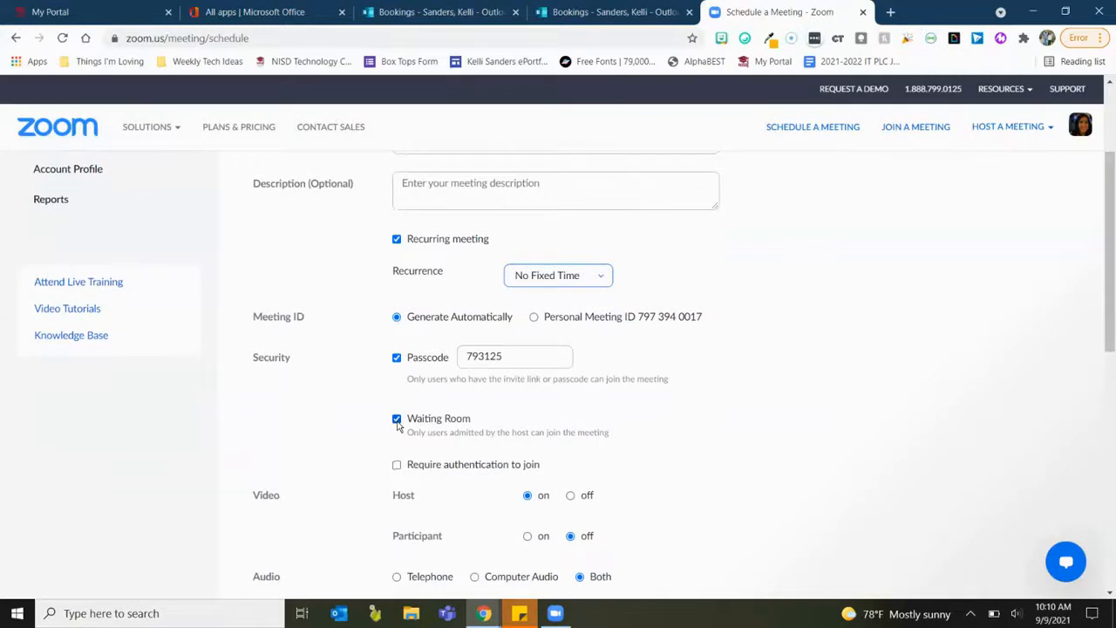
pyautogui.scroll(-1, 397, 422)
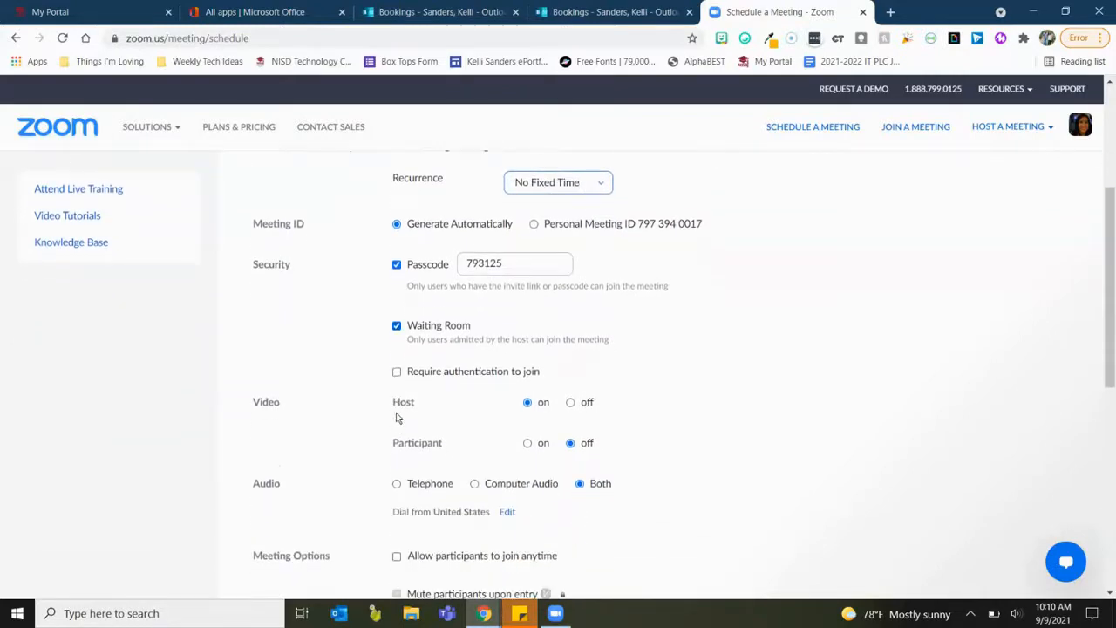
pyautogui.scroll(-1, 585, 533)
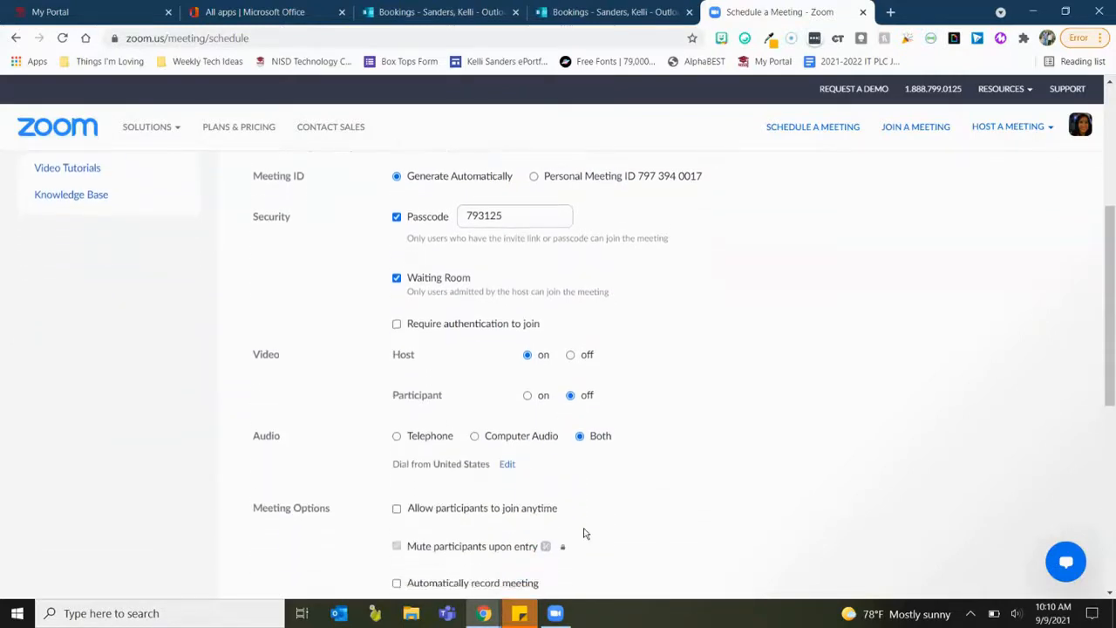
pyautogui.scroll(-2, 583, 531)
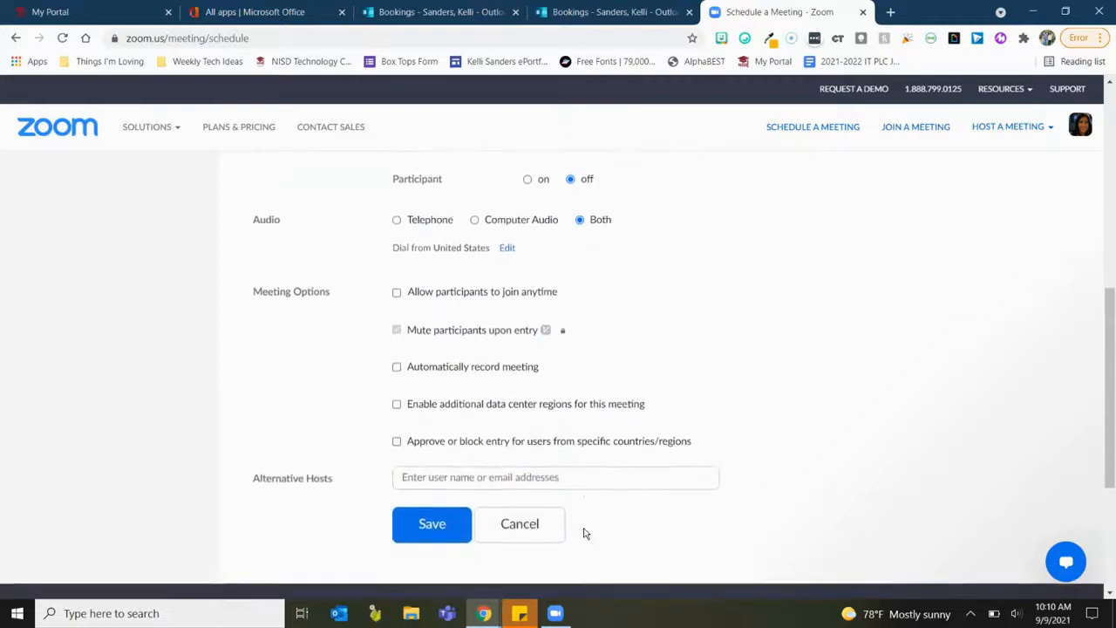
pyautogui.click(428, 516)
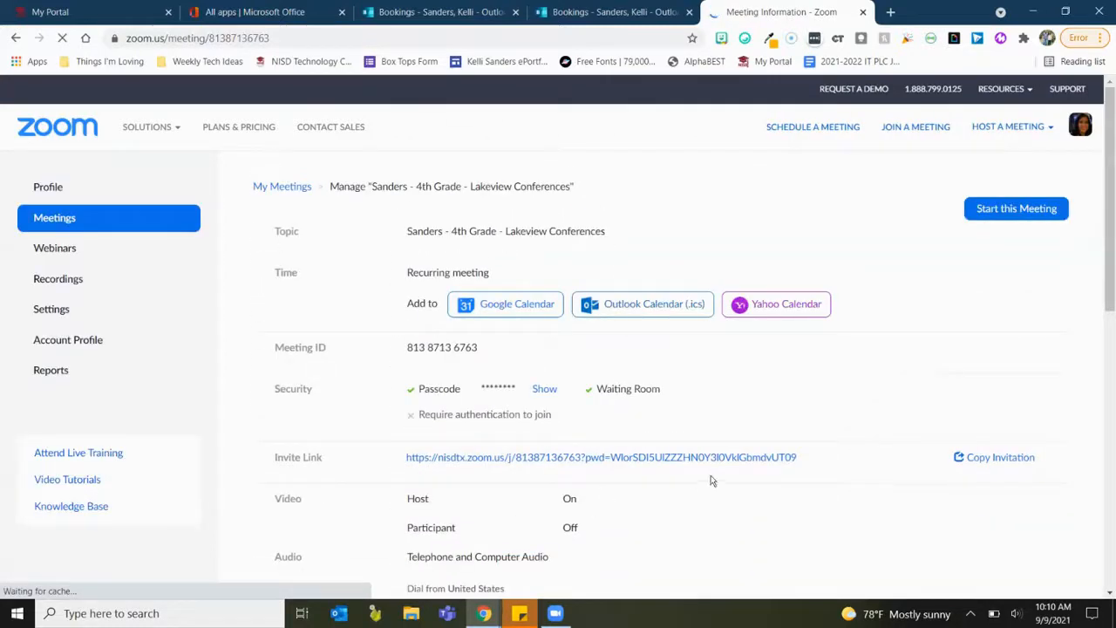
pyautogui.moveTo(815, 460); pyautogui.dragTo(404, 454)
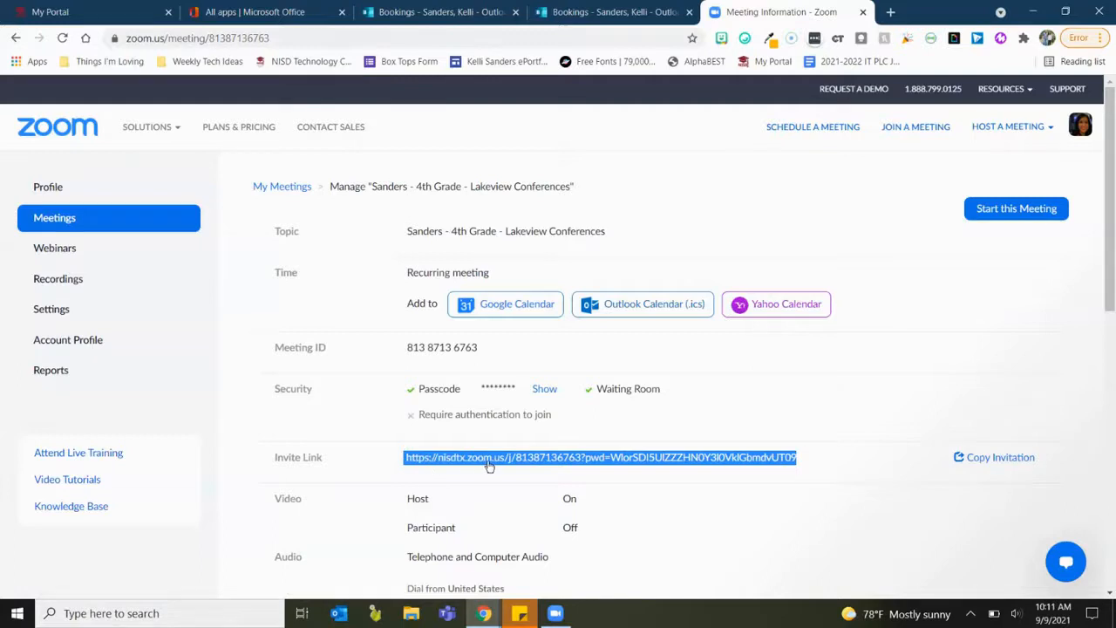
# Back in the service, link the word HERE to the pasted Zoom invite URL and bold it.
pyautogui.click(568, 14)
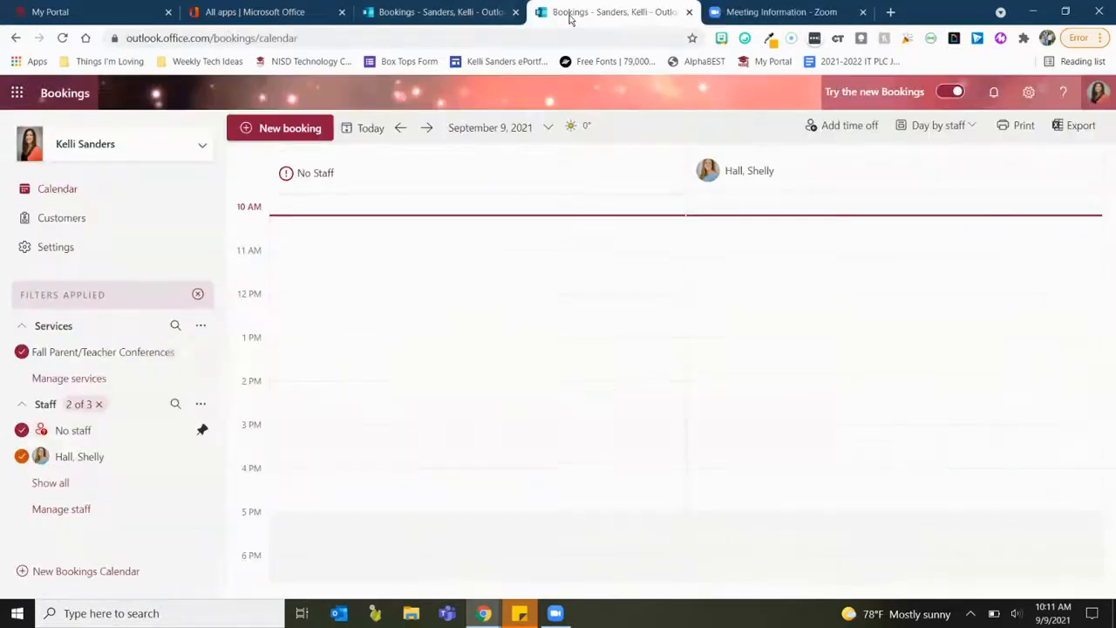
pyautogui.click(462, 12)
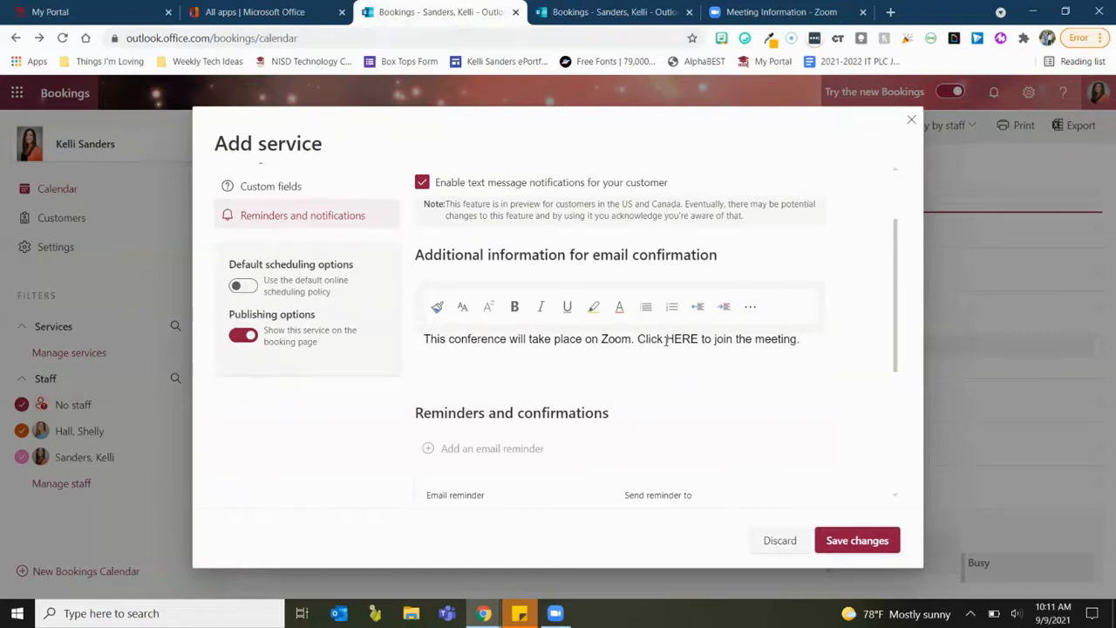
pyautogui.moveTo(666, 339); pyautogui.dragTo(699, 340)
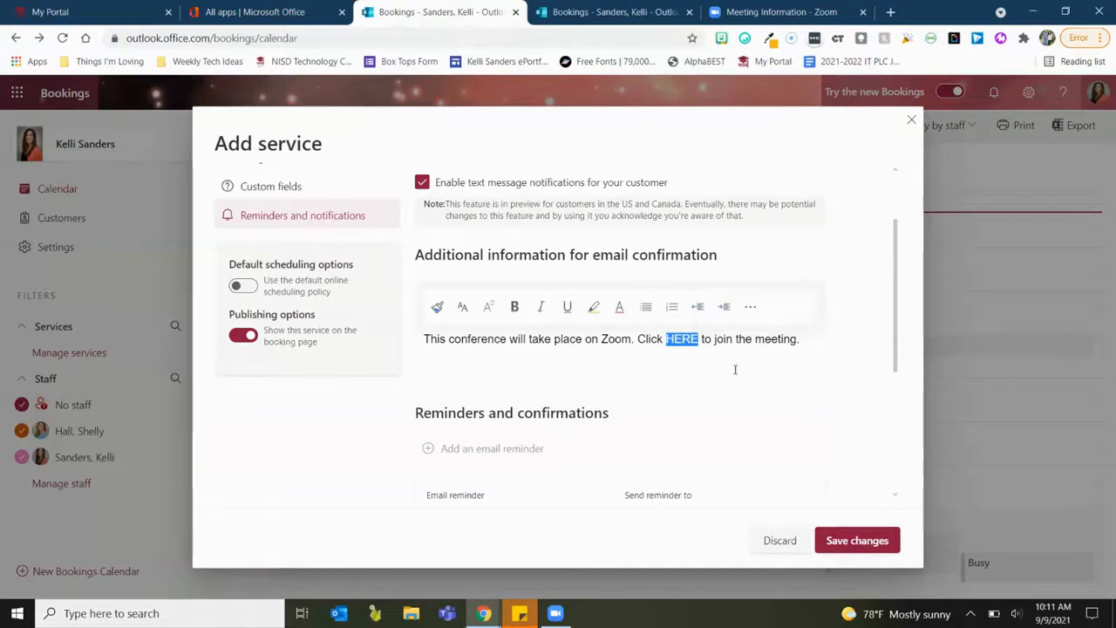
pyautogui.click(749, 308)
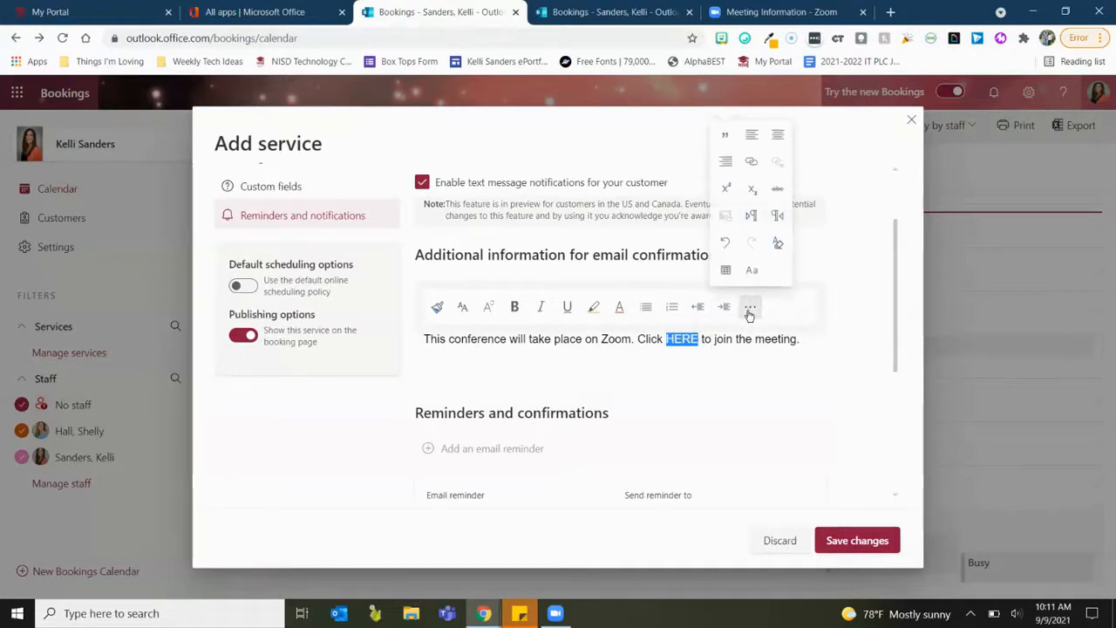
pyautogui.click(749, 174)
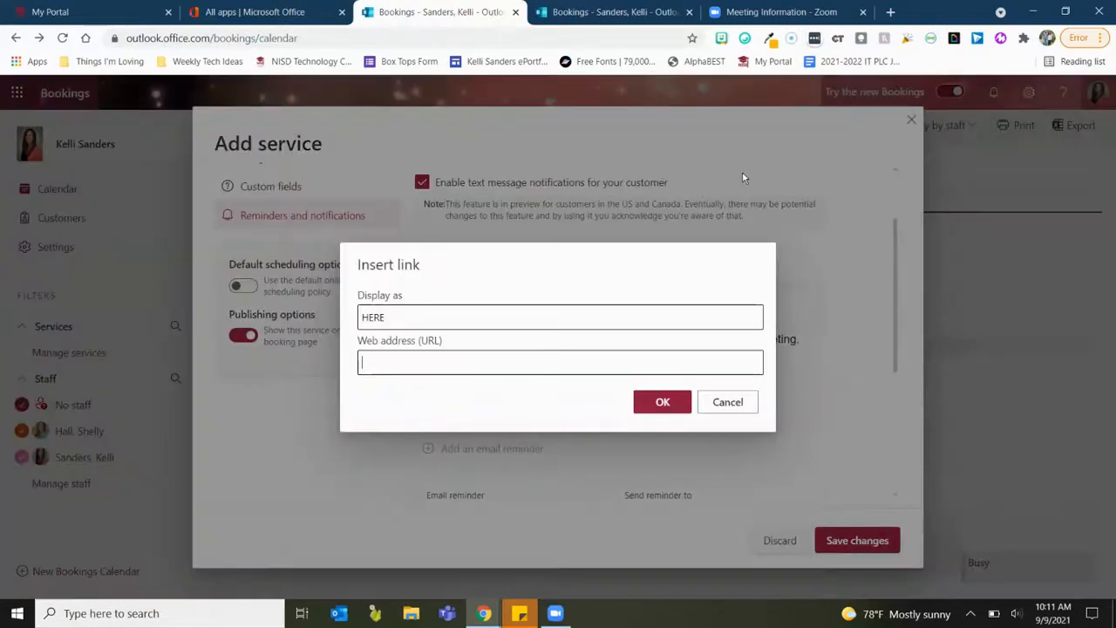
pyautogui.hotkey('ctrl', 'v')
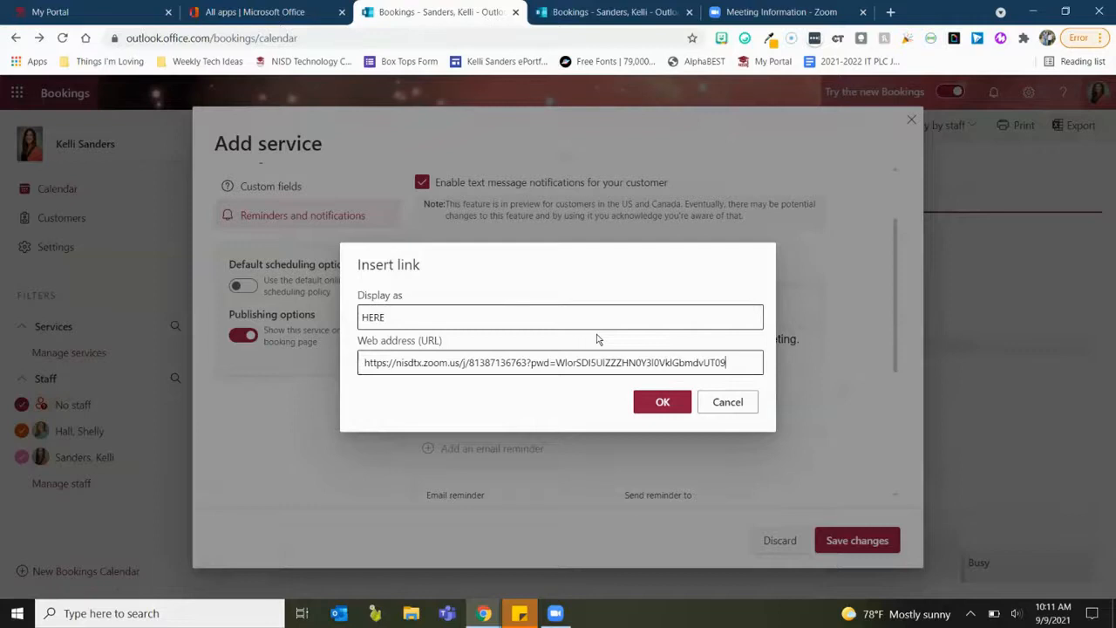
pyautogui.click(663, 401)
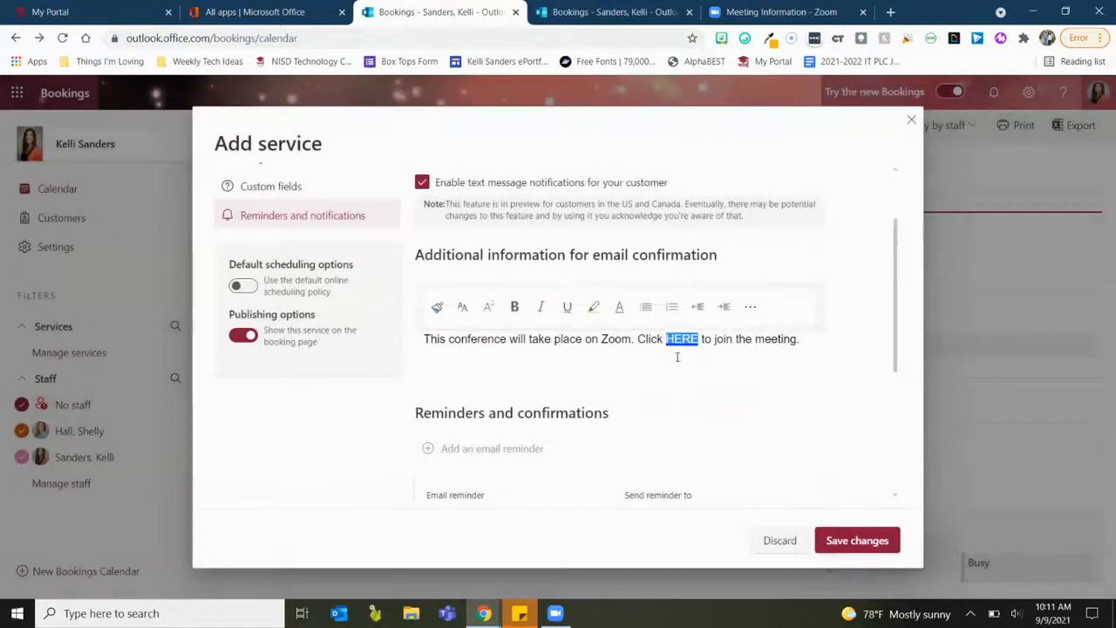
pyautogui.click(515, 307)
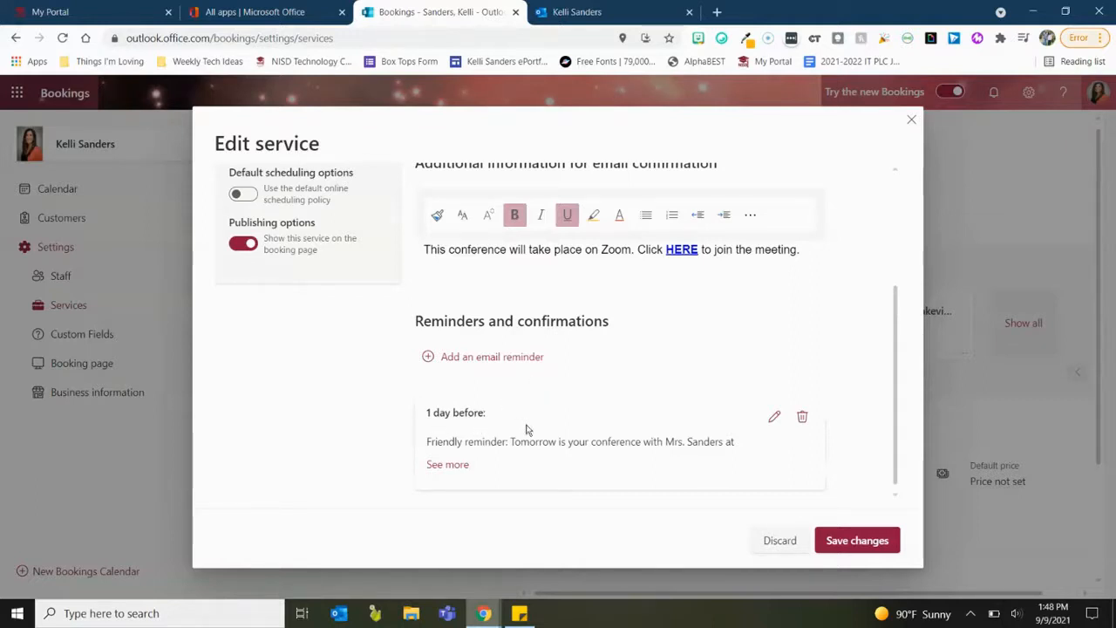
# Send the 1-day-before reminder email to the Customer and save the change.
pyautogui.click(776, 418)
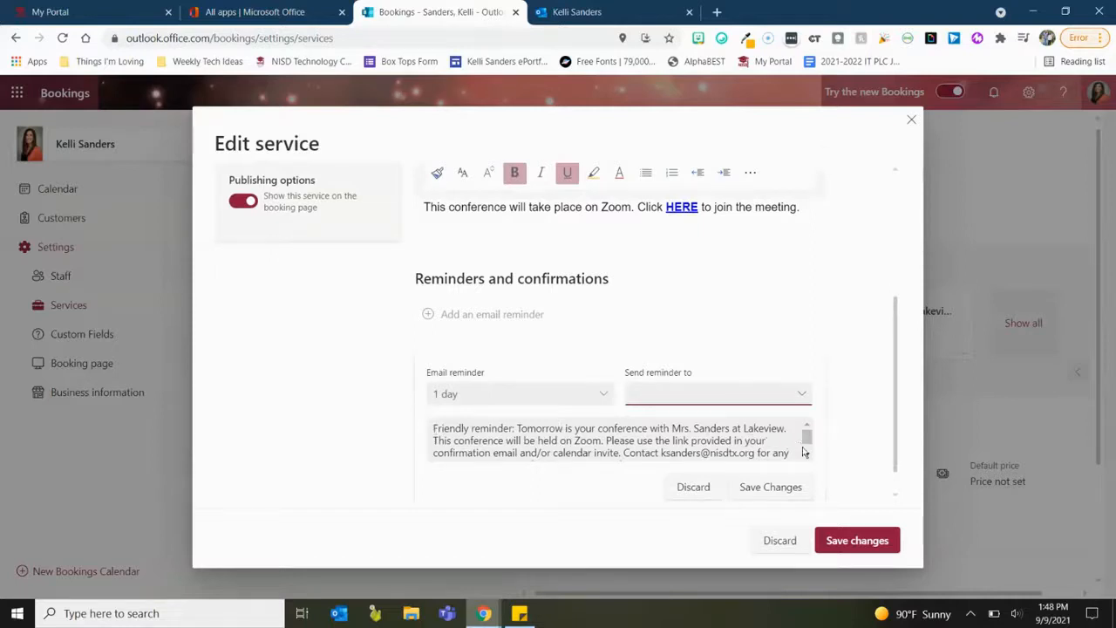
pyautogui.moveTo(806, 446); pyautogui.dragTo(803, 452)
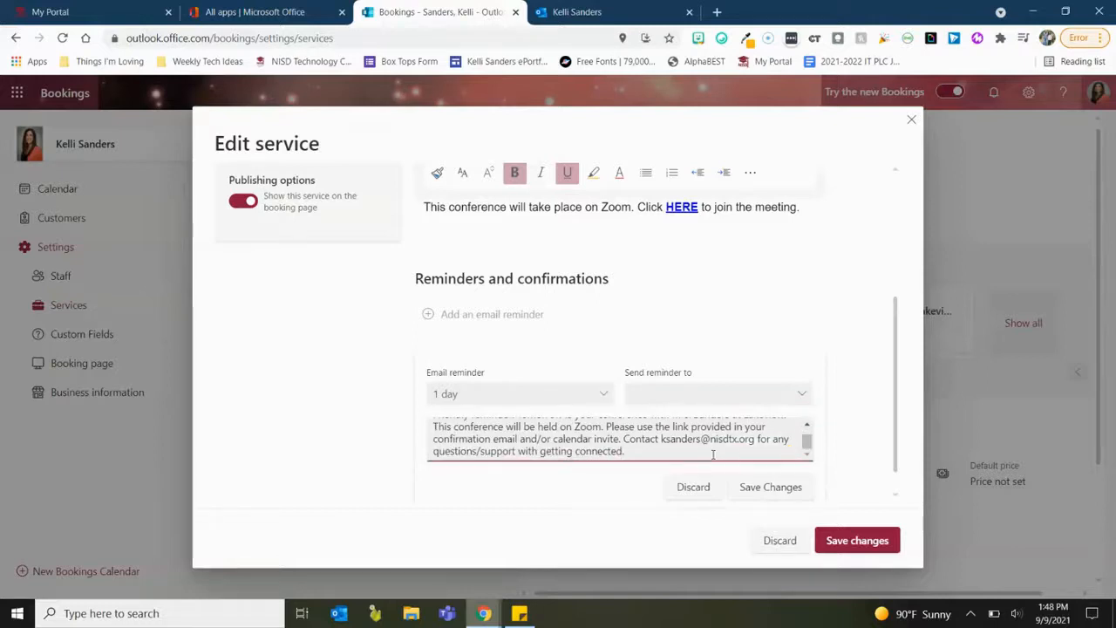
pyautogui.click(562, 486)
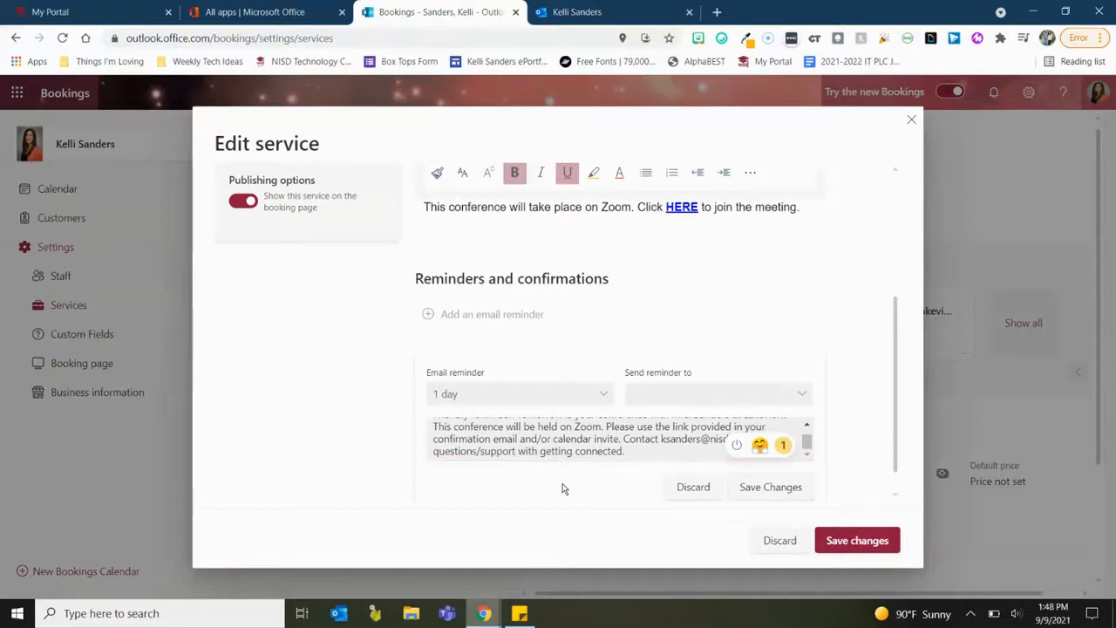
pyautogui.scroll(-1, 593, 420)
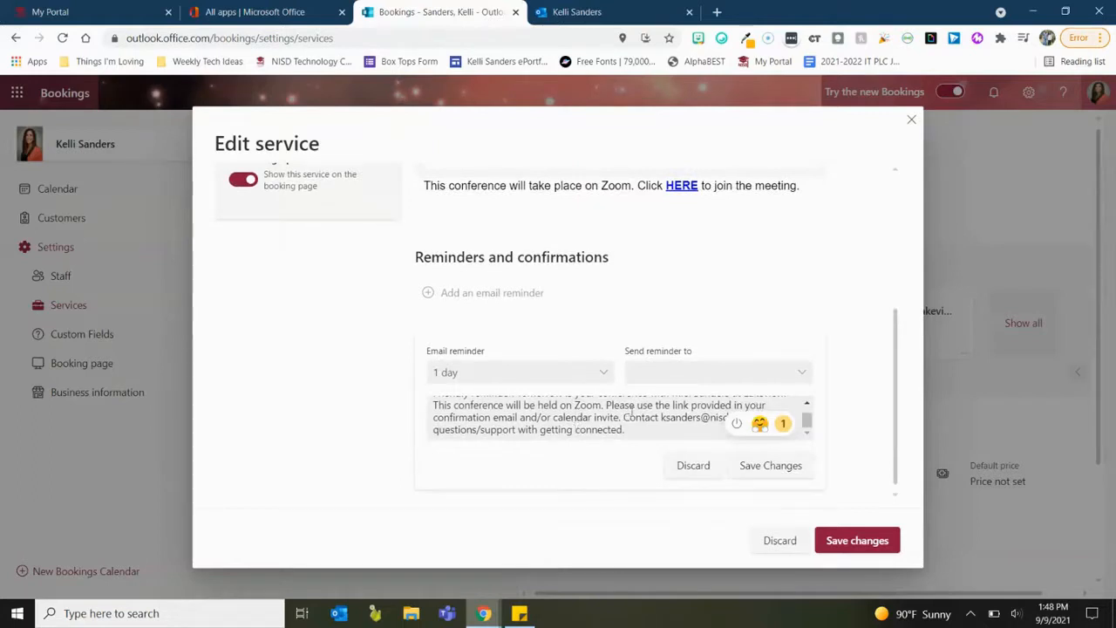
pyautogui.click(642, 382)
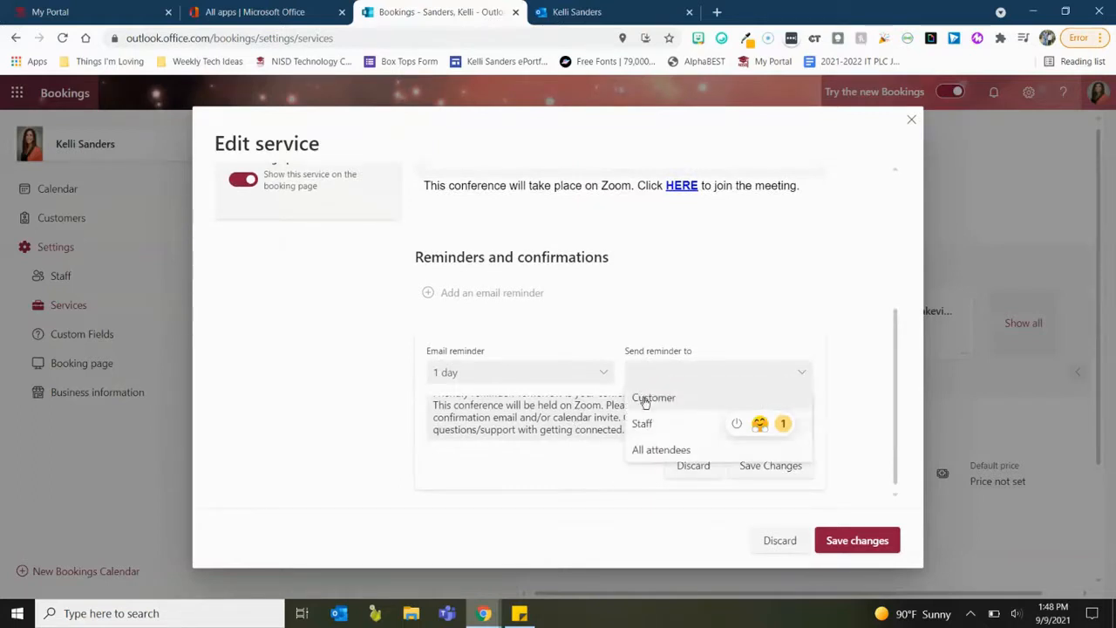
pyautogui.click(644, 399)
pyautogui.click(666, 372)
pyautogui.click(666, 394)
pyautogui.click(606, 375)
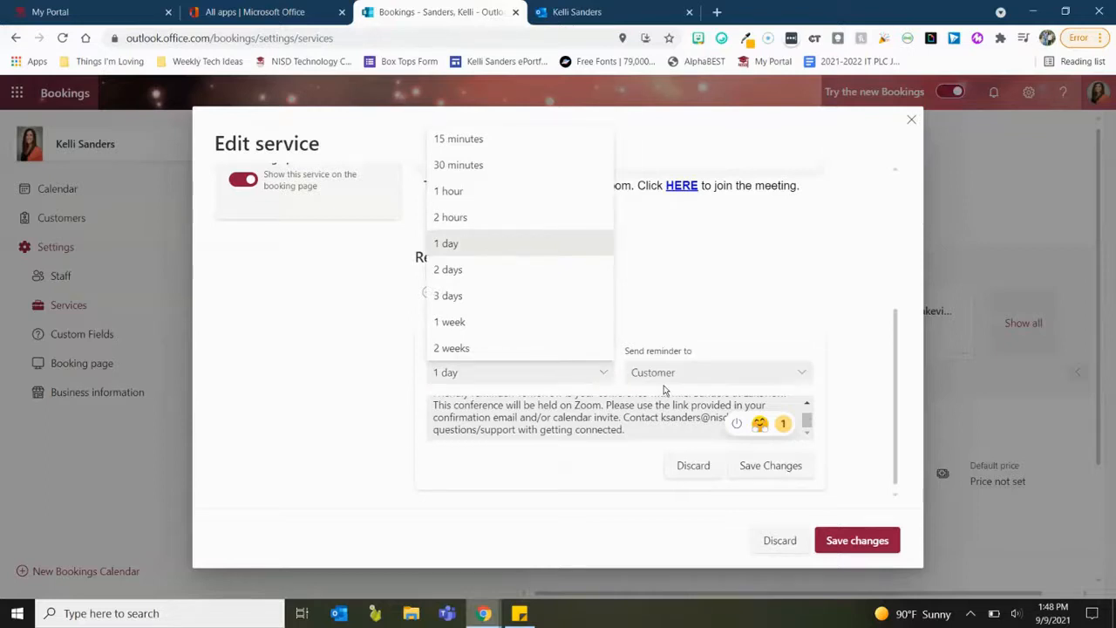
pyautogui.click(747, 467)
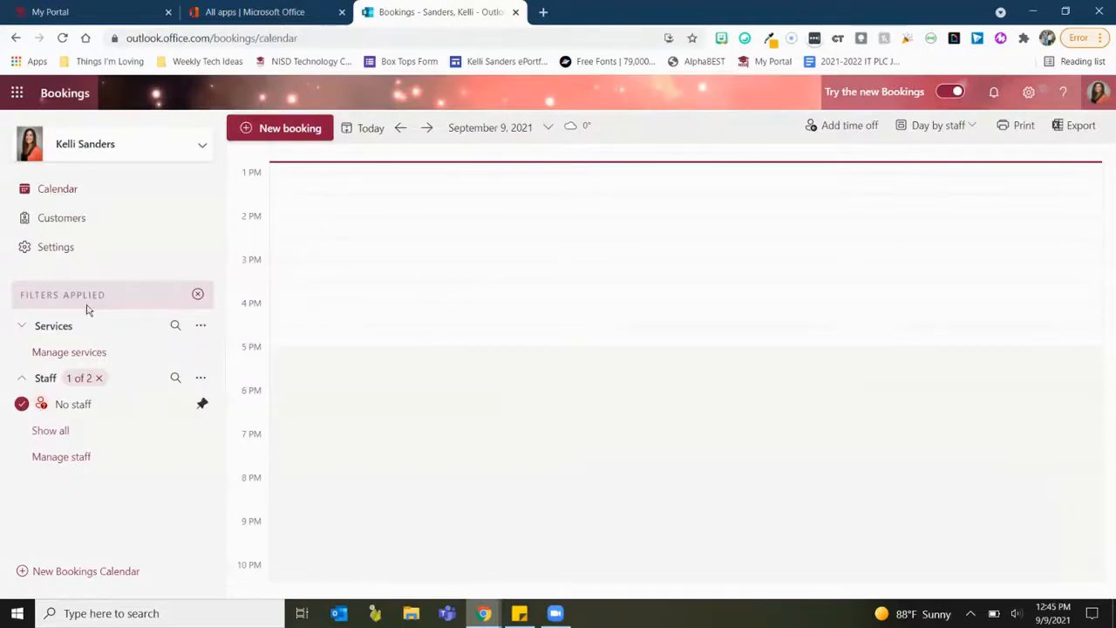
# Set the booking page configuration to Available to anyone and save the settings.
pyautogui.click(56, 249)
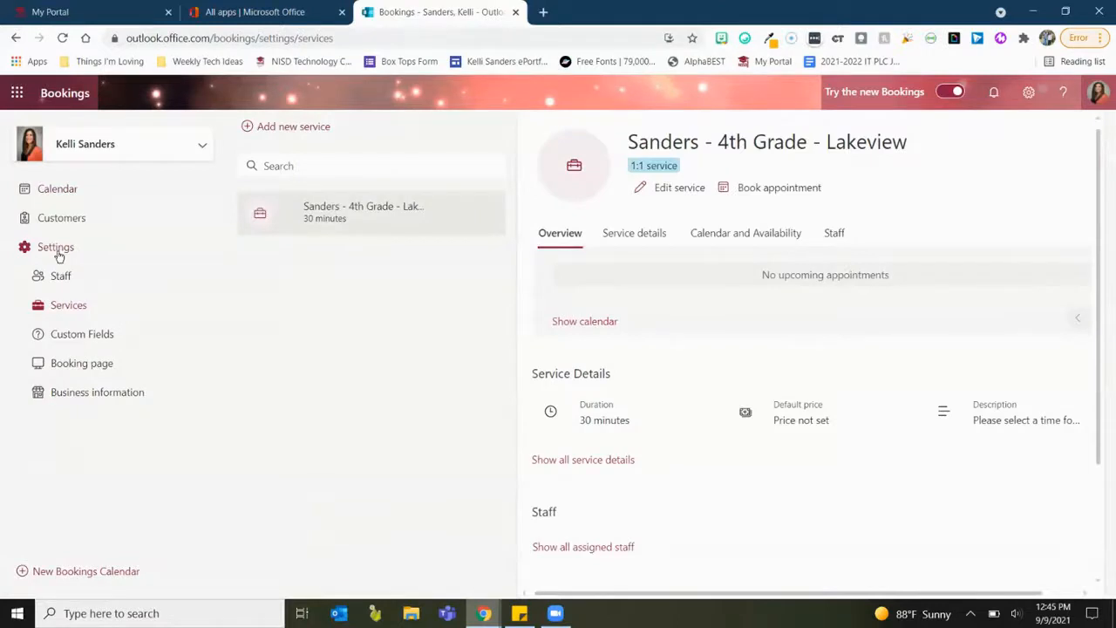
pyautogui.click(83, 339)
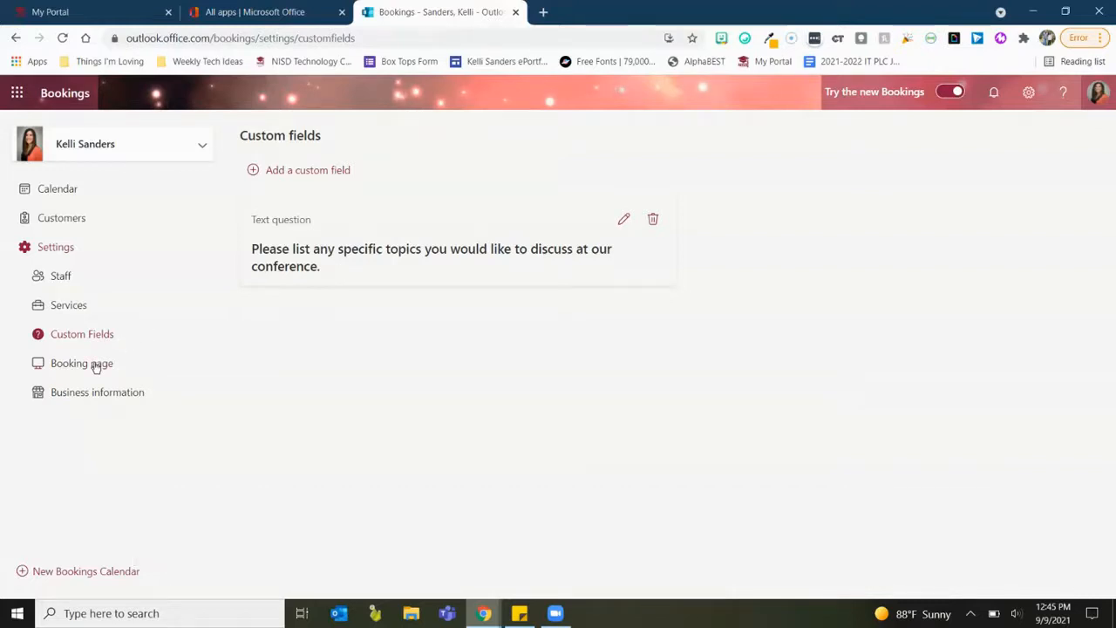
pyautogui.click(95, 366)
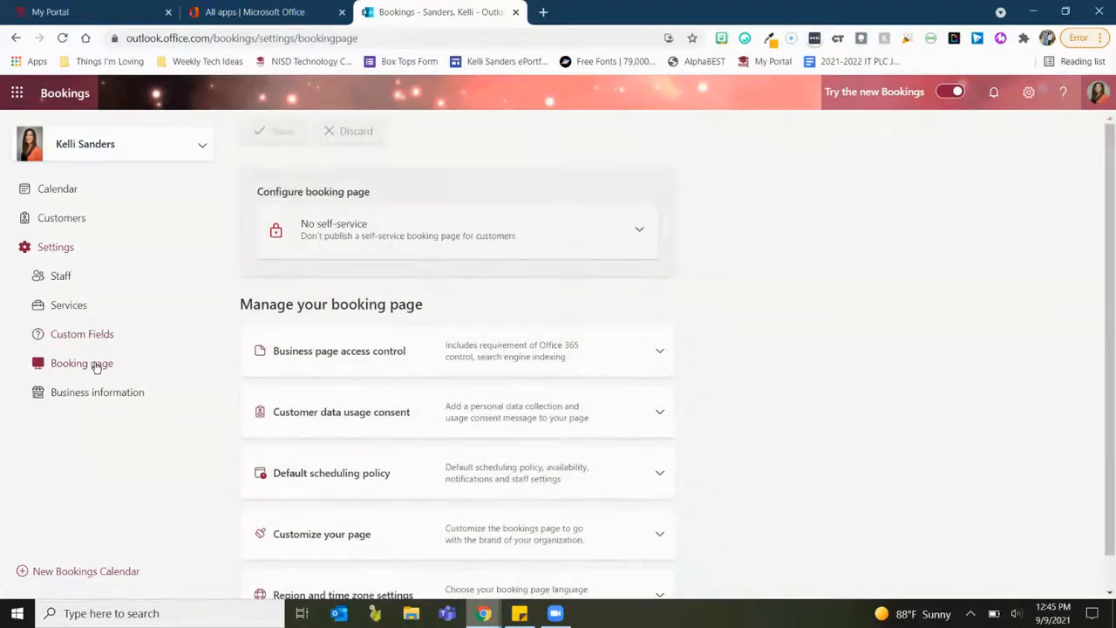
pyautogui.click(379, 251)
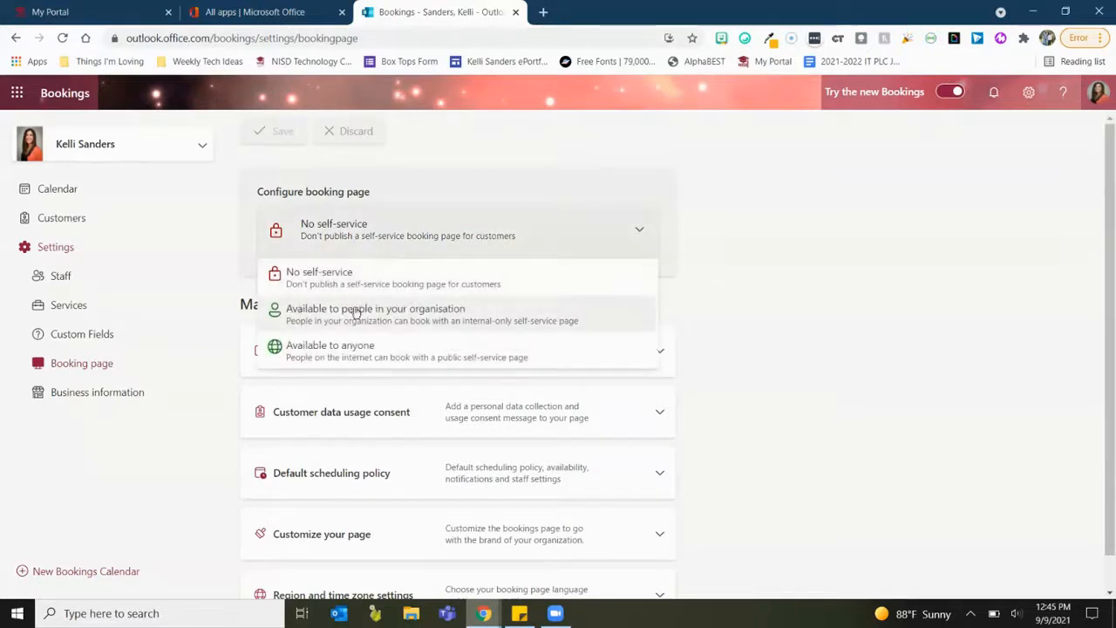
pyautogui.click(345, 350)
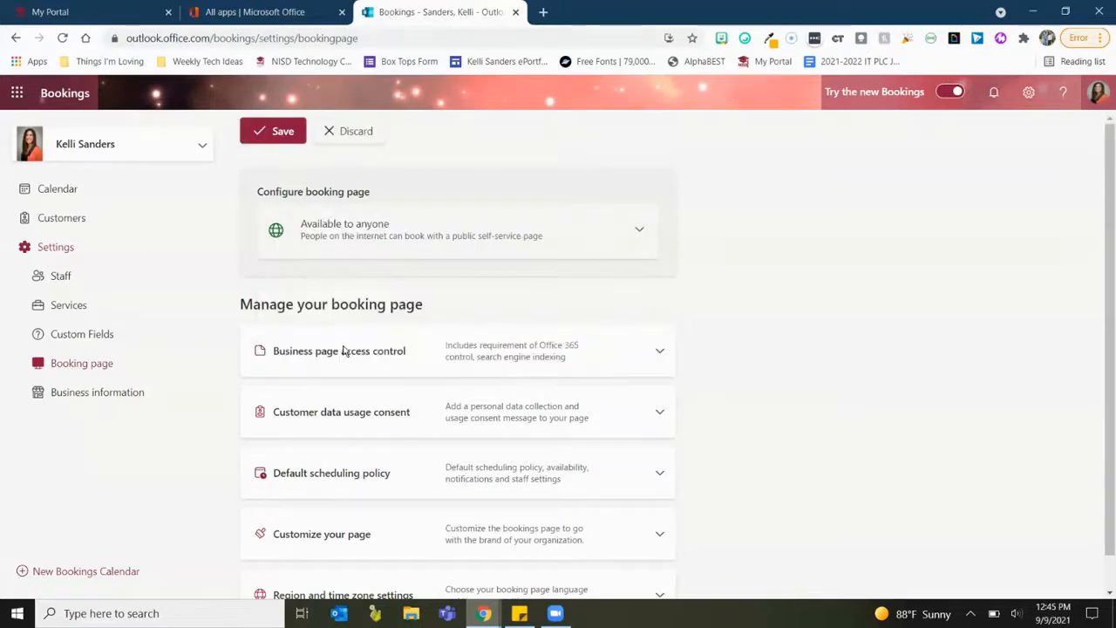
pyautogui.click(276, 135)
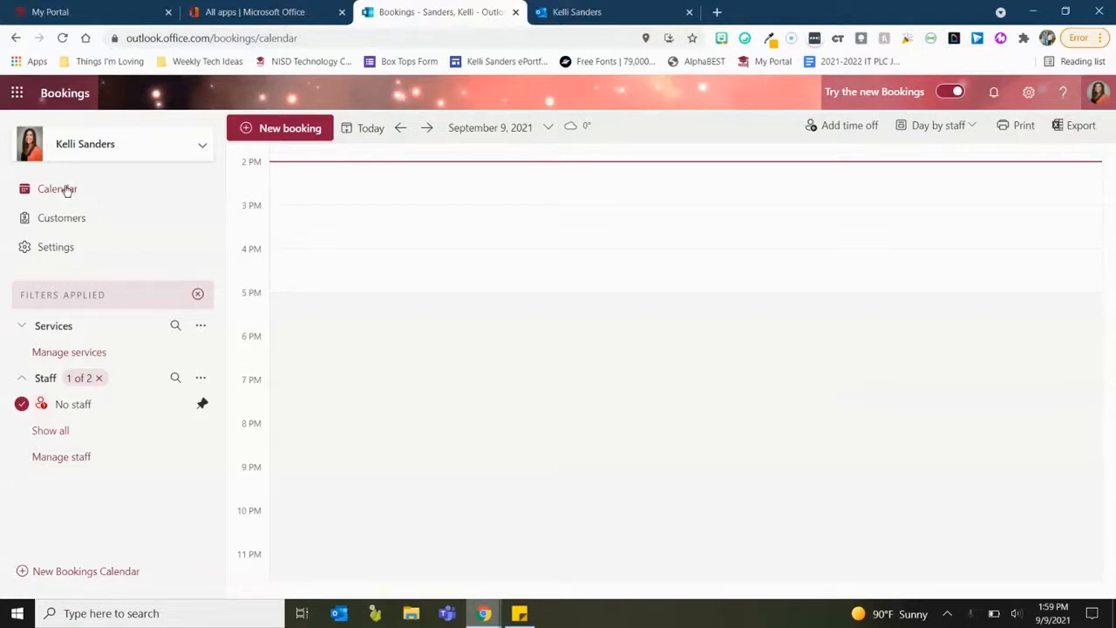
# Open the public booking page for the 4th Grade - Lakeview conference service.
pyautogui.click(79, 352)
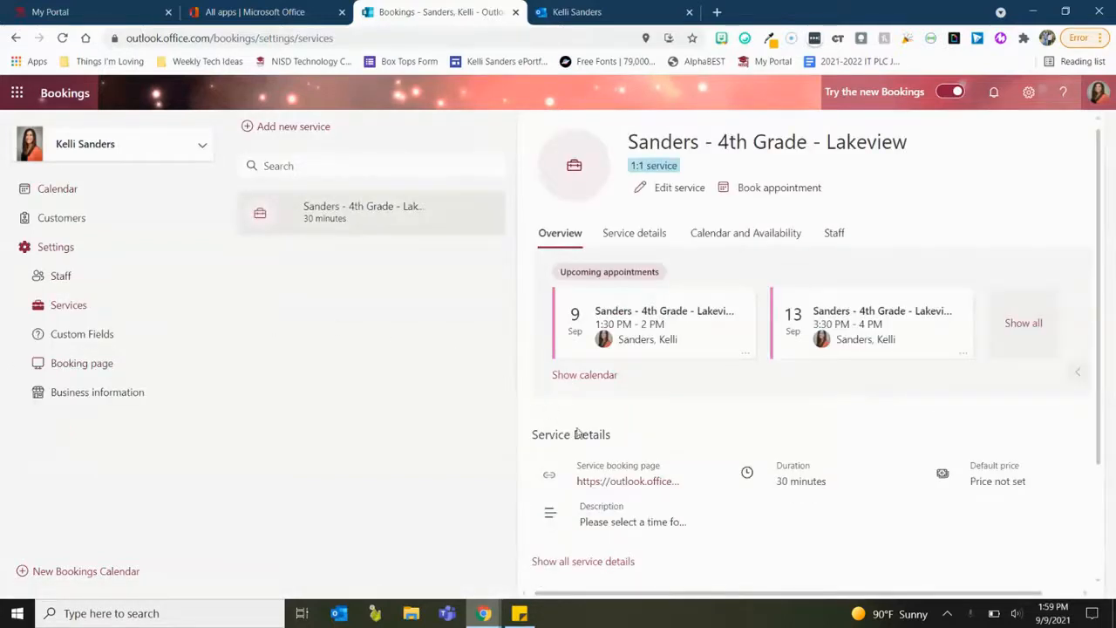
pyautogui.click(617, 482)
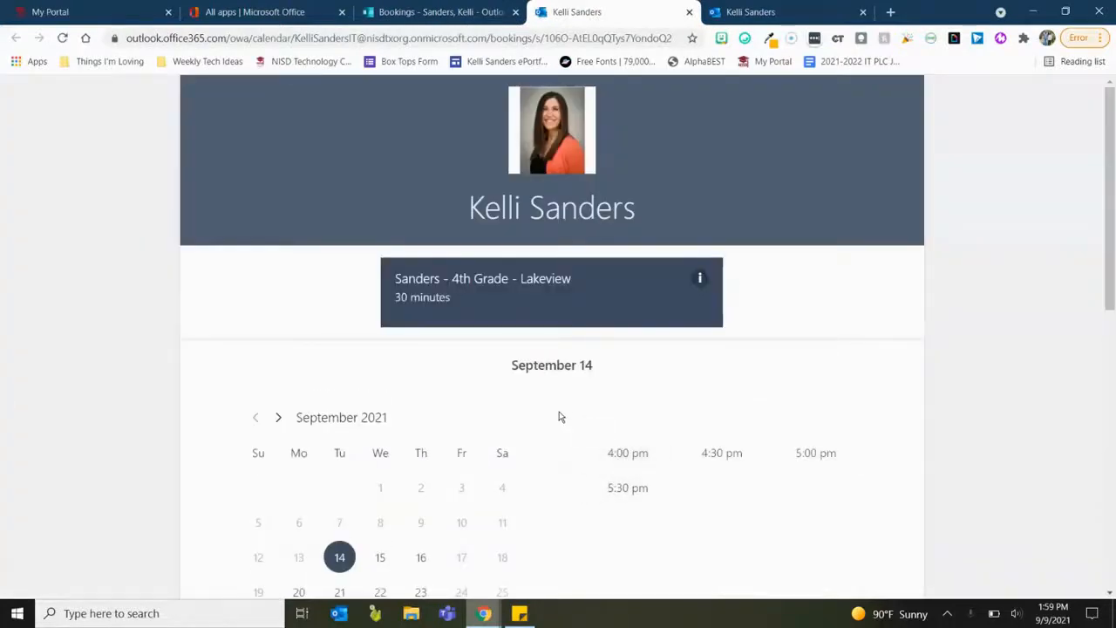
pyautogui.scroll(-1, 562, 417)
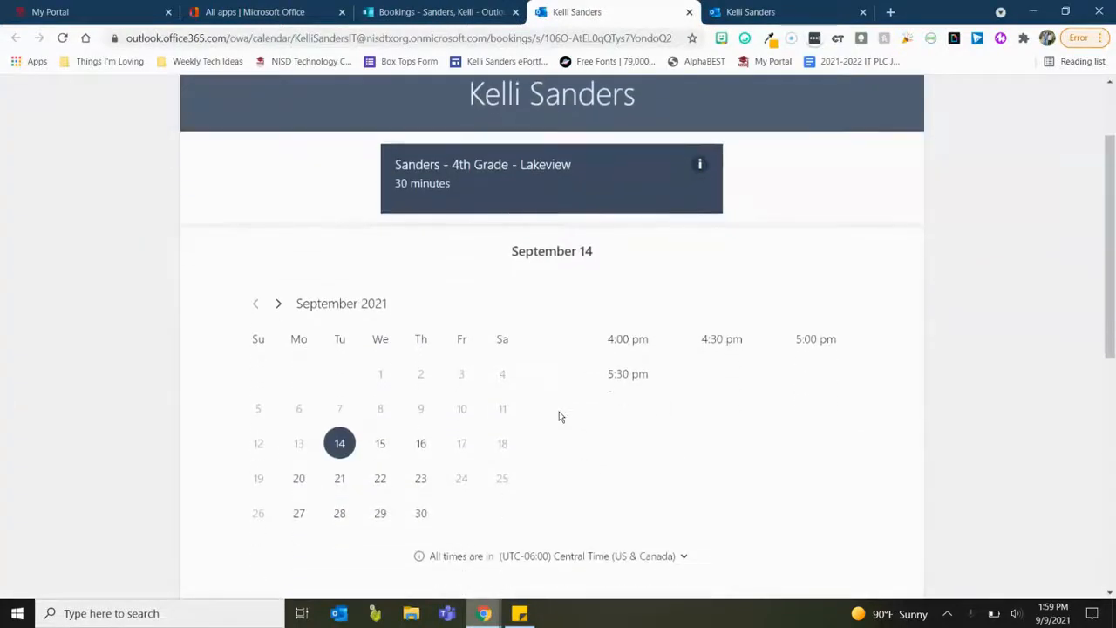
pyautogui.scroll(1, 563, 416)
# Check open times on September 15 through 23, then choose 9:00 am on September 23.
pyautogui.click(380, 482)
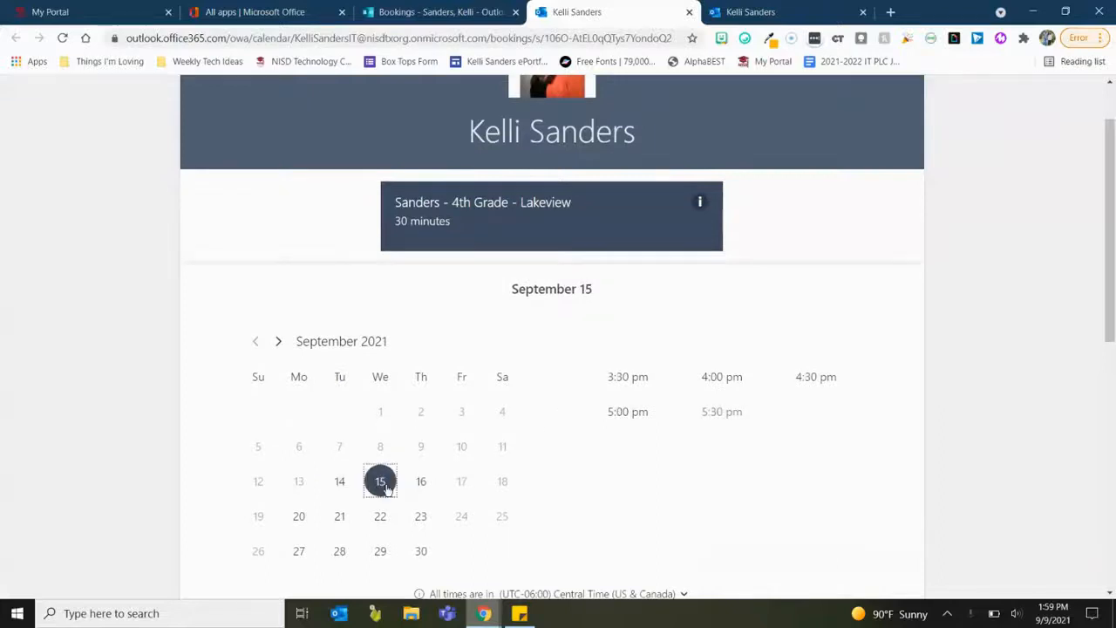
pyautogui.click(420, 483)
pyautogui.click(299, 515)
pyautogui.click(339, 520)
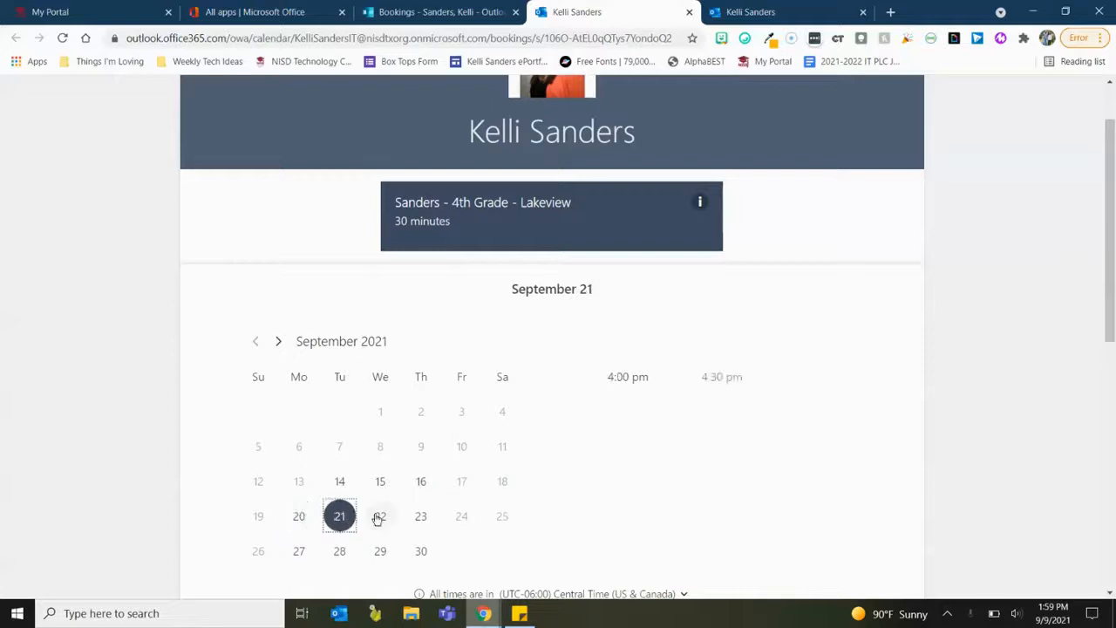
pyautogui.click(379, 516)
pyautogui.click(425, 518)
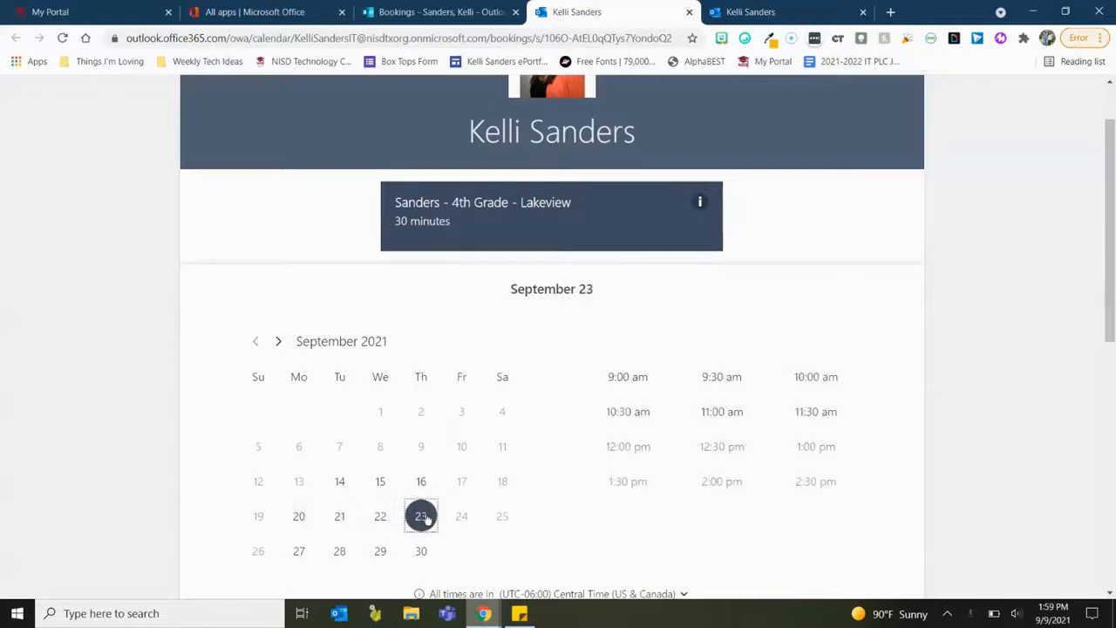
pyautogui.scroll(-1, 561, 440)
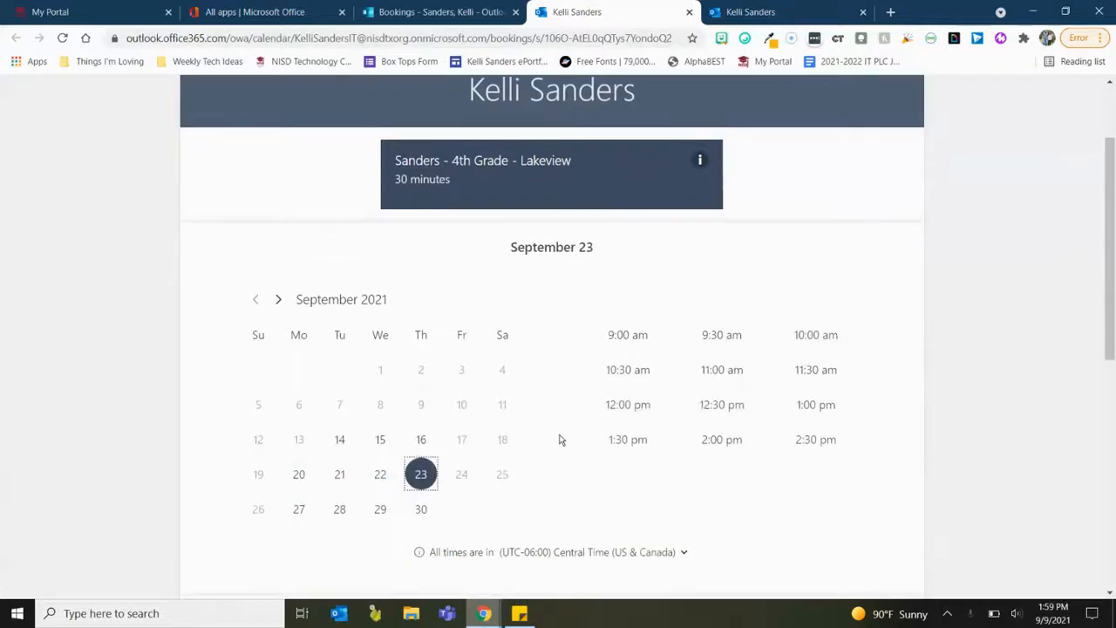
pyautogui.click(621, 344)
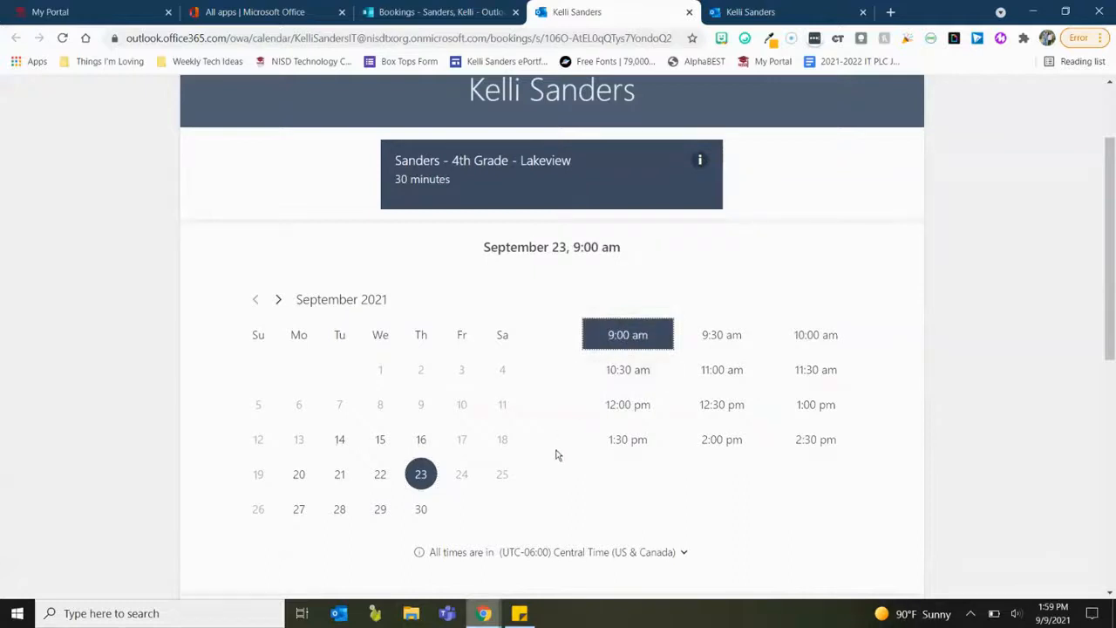
pyautogui.scroll(-4, 558, 454)
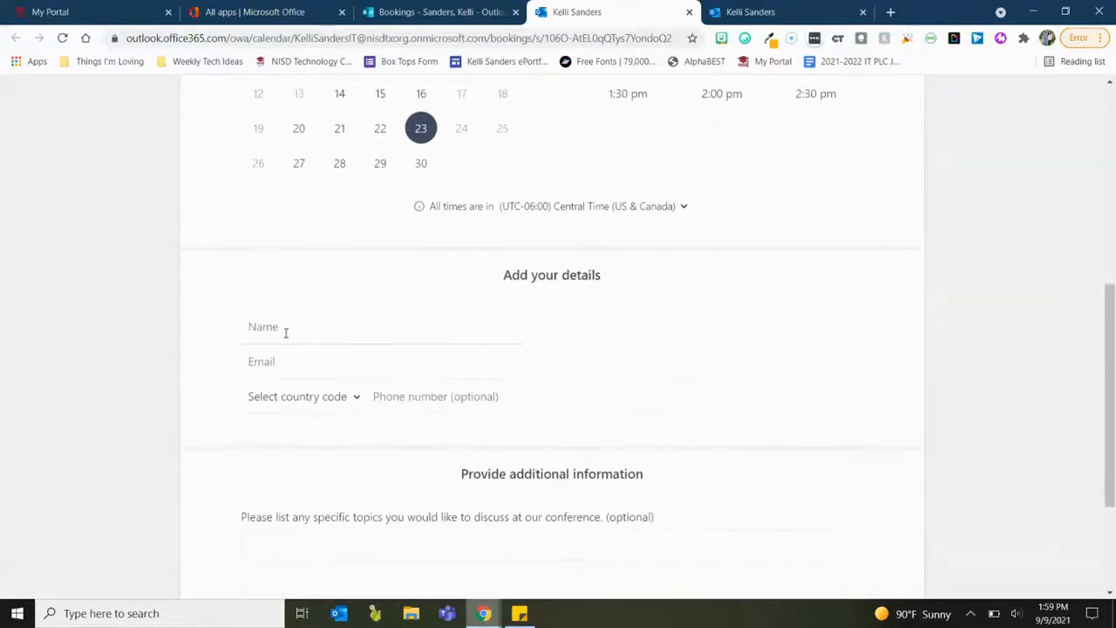
pyautogui.scroll(-1, 324, 450)
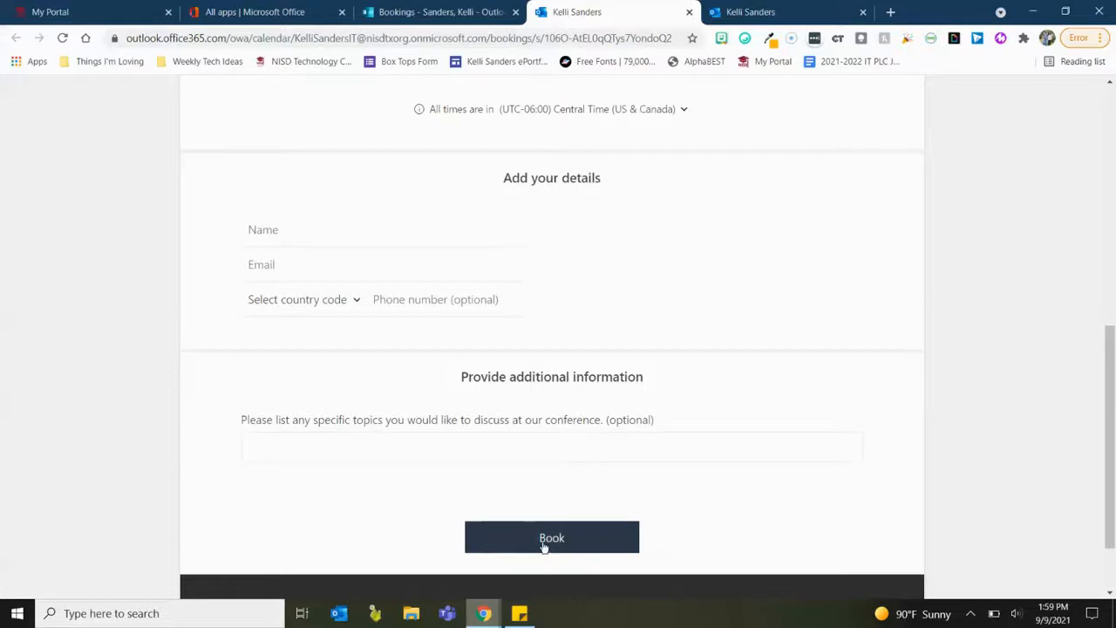
pyautogui.scroll(6, 568, 428)
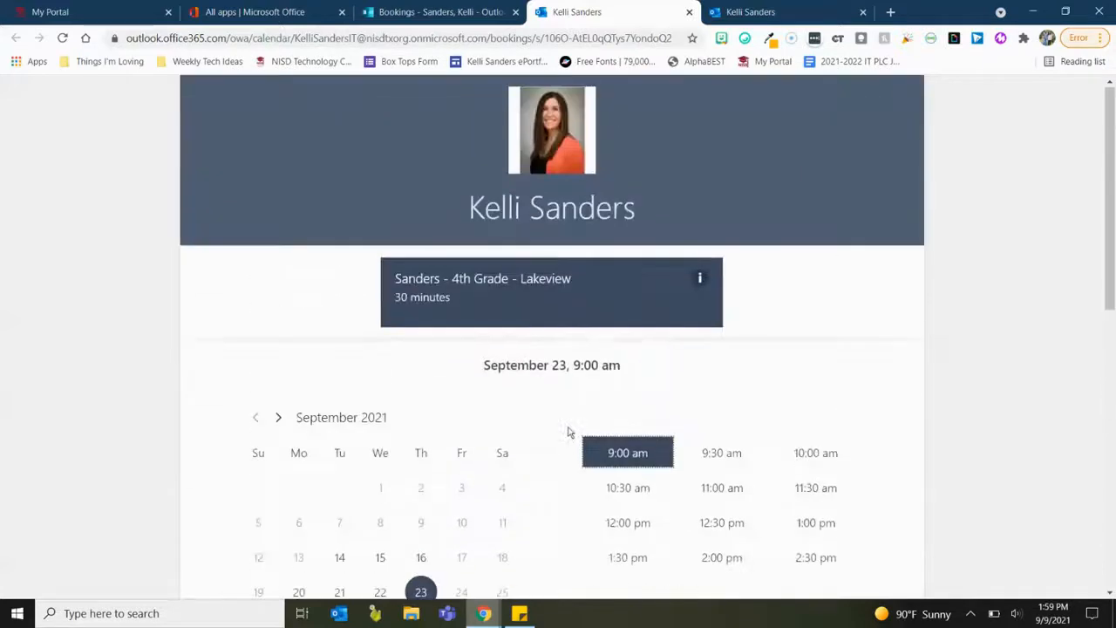
# Highlight the public booking page's URL in the address bar for copying.
pyautogui.click(414, 42)
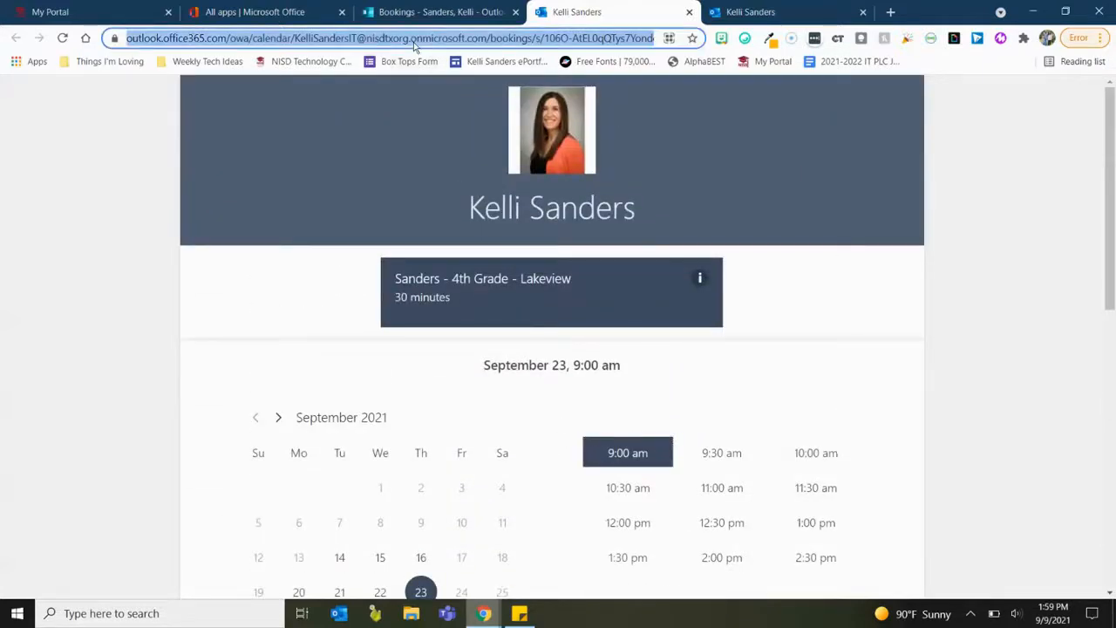